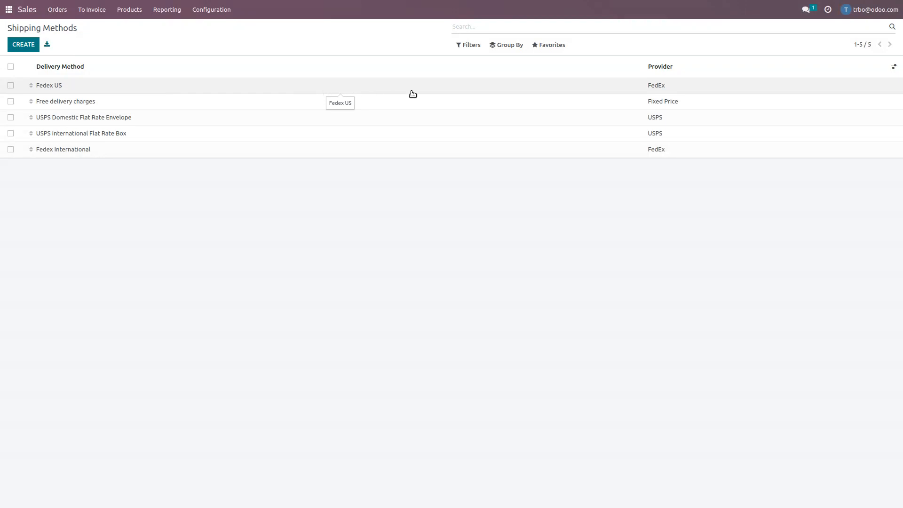
# Set the Fedex US shipping method's integration level to Get Rate and return to the shipping methods list.
pyautogui.click(404, 89)
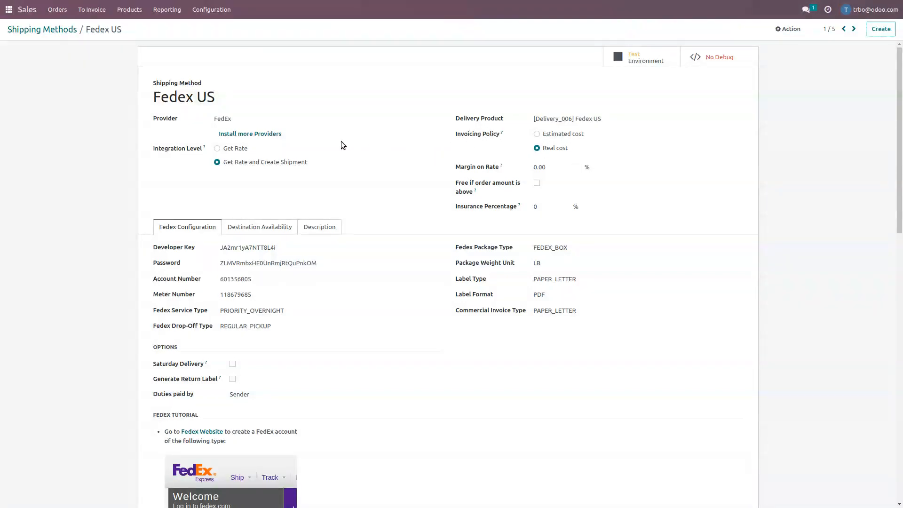
pyautogui.click(219, 149)
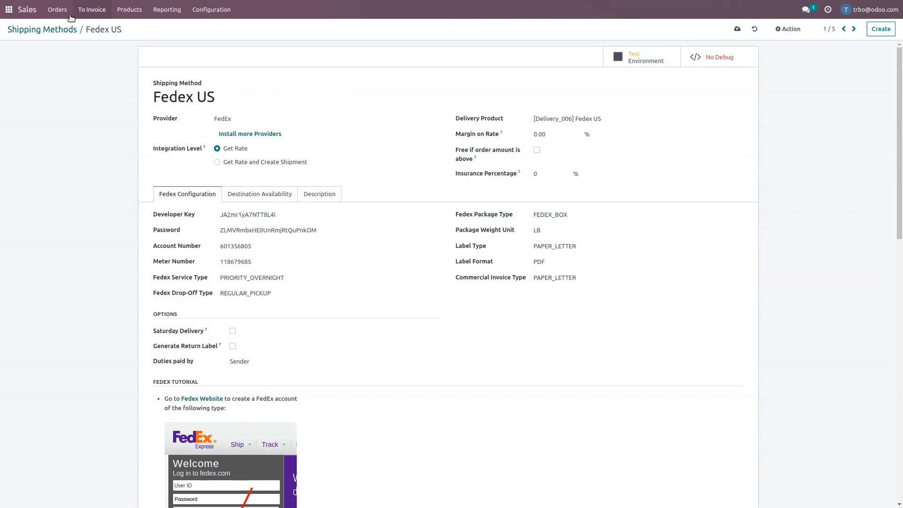
pyautogui.click(40, 29)
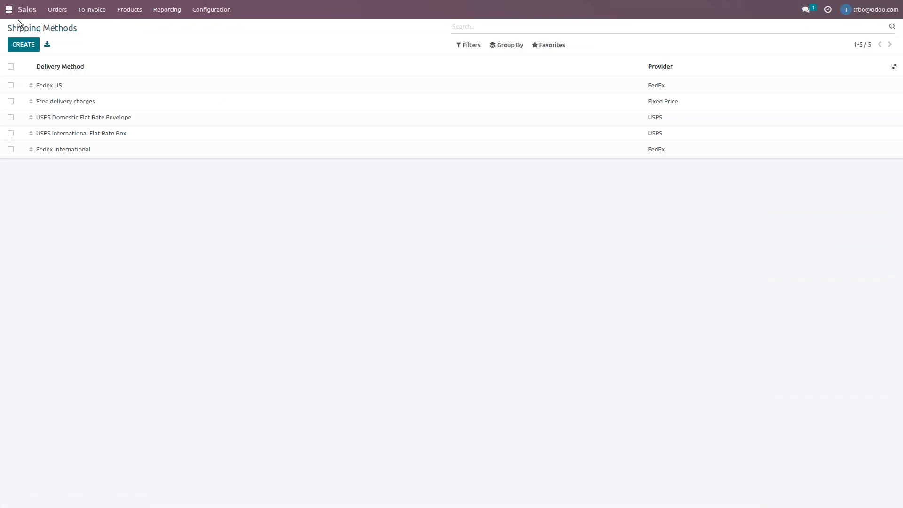
# Create a new sales quotation for the customer "My customer".
pyautogui.click(9, 10)
pyautogui.click(562, 59)
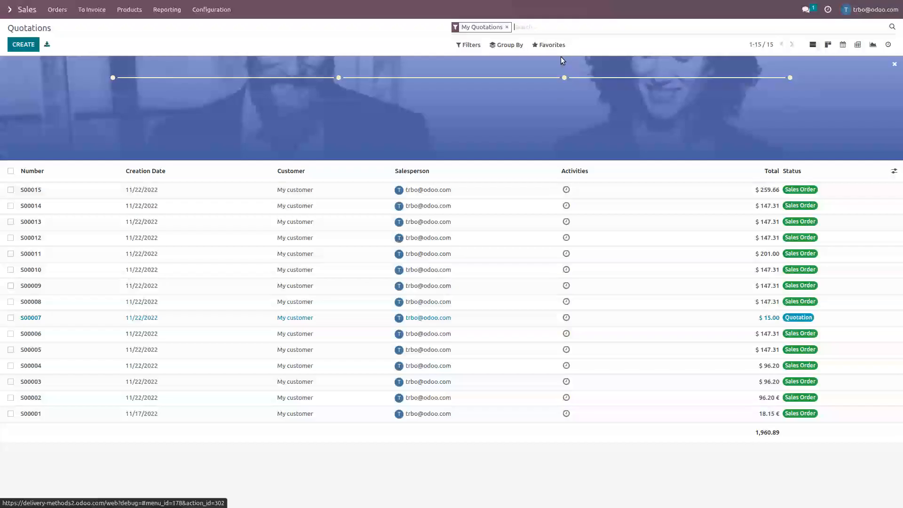
pyautogui.click(24, 45)
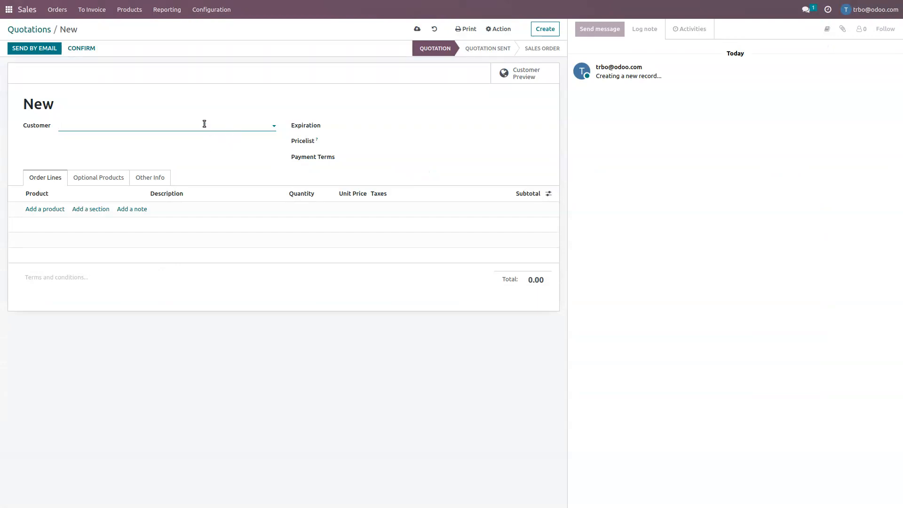
pyautogui.write('my')
pyautogui.press('Return')
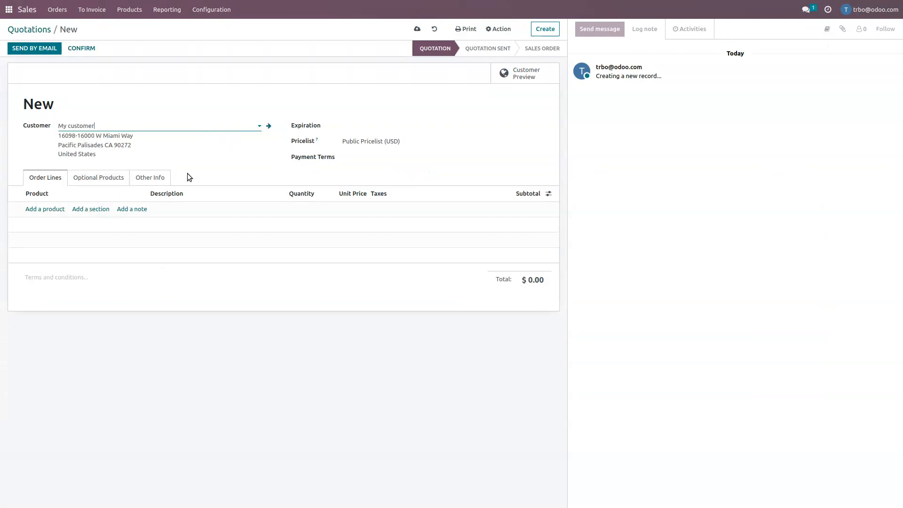
# Add "Test products" as an order line on the quotation.
pyautogui.click(55, 209)
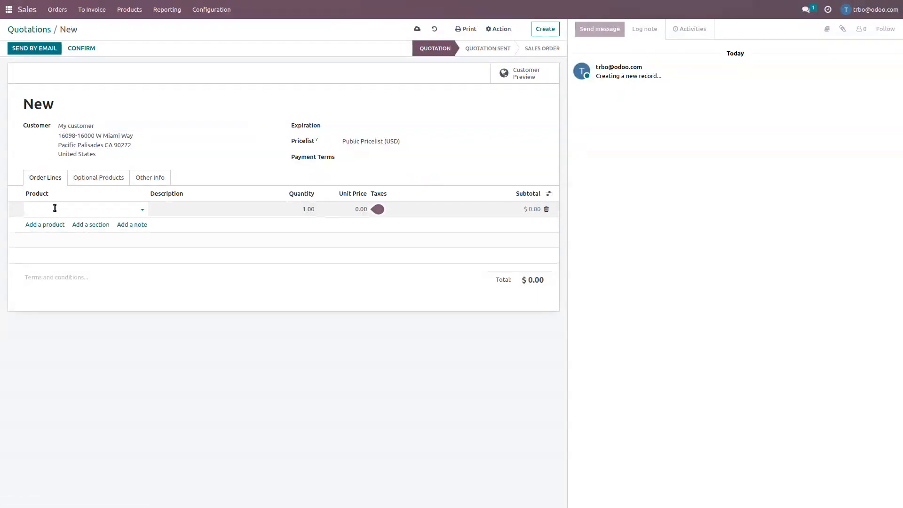
pyautogui.write('te')
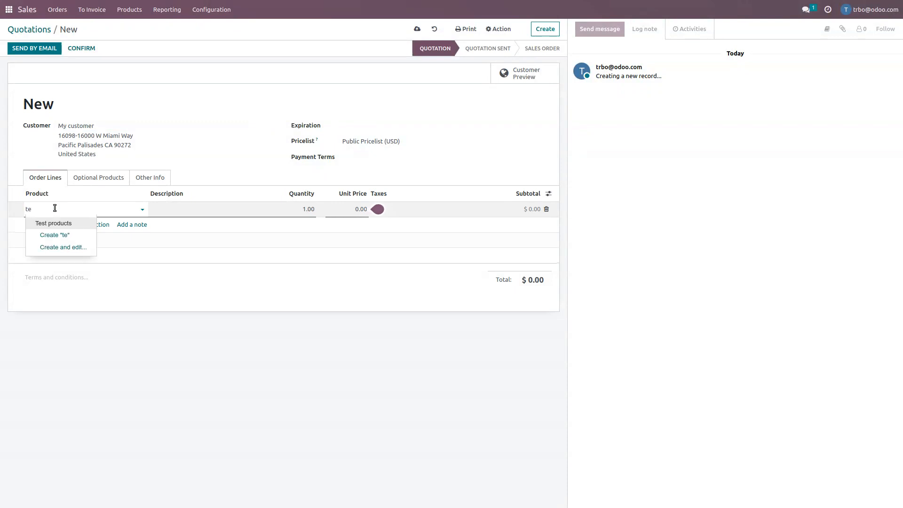
pyautogui.press('Return')
# Check the weight in the inventory details of Test products and return to the quotation.
pyautogui.click(146, 209)
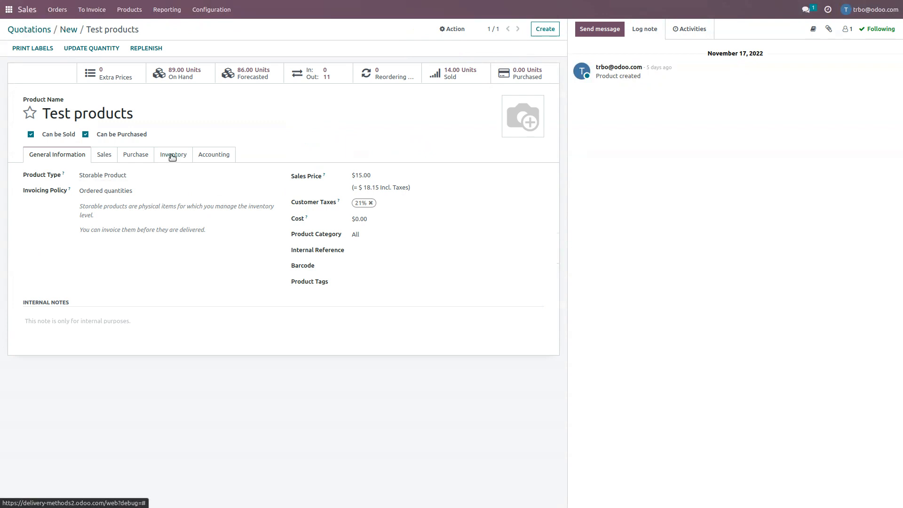
pyautogui.click(173, 156)
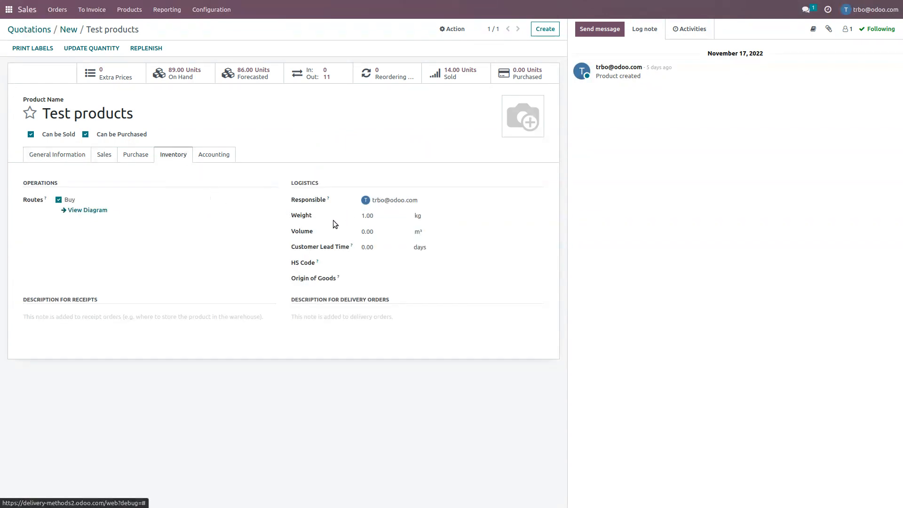
pyautogui.click(69, 31)
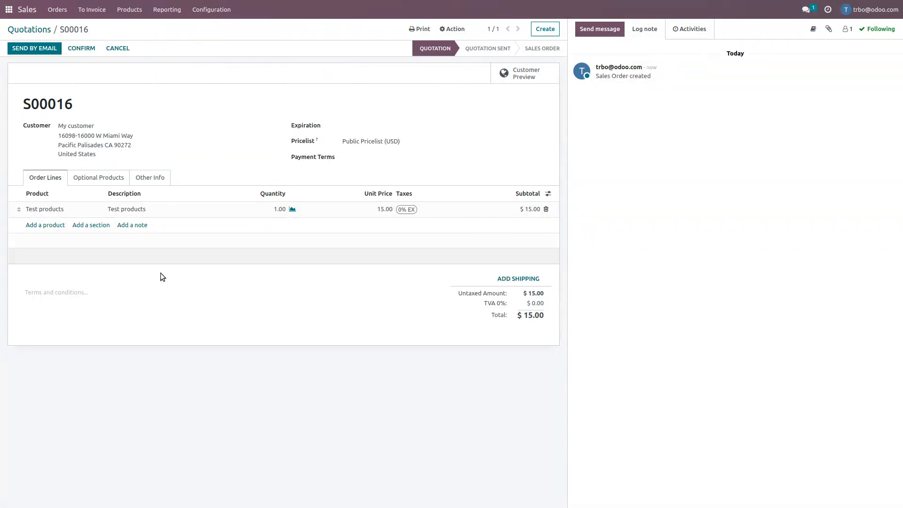
# Add Fedex US shipping to the quotation using the rate retrieved from the carrier.
pyautogui.click(515, 278)
pyautogui.click(340, 51)
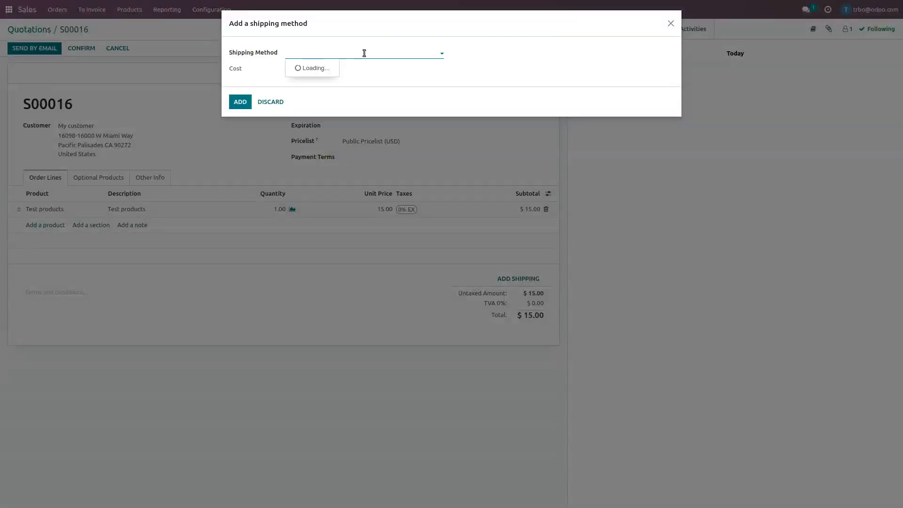
pyautogui.click(307, 69)
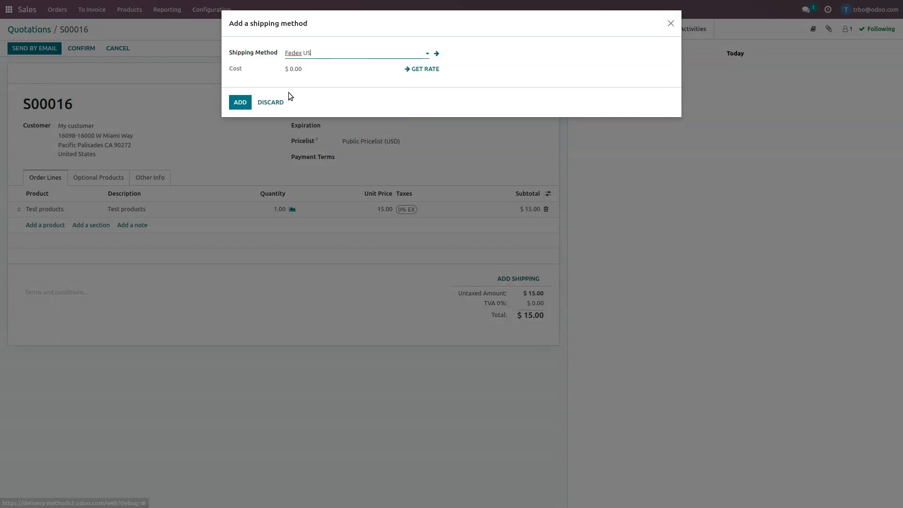
pyautogui.click(423, 70)
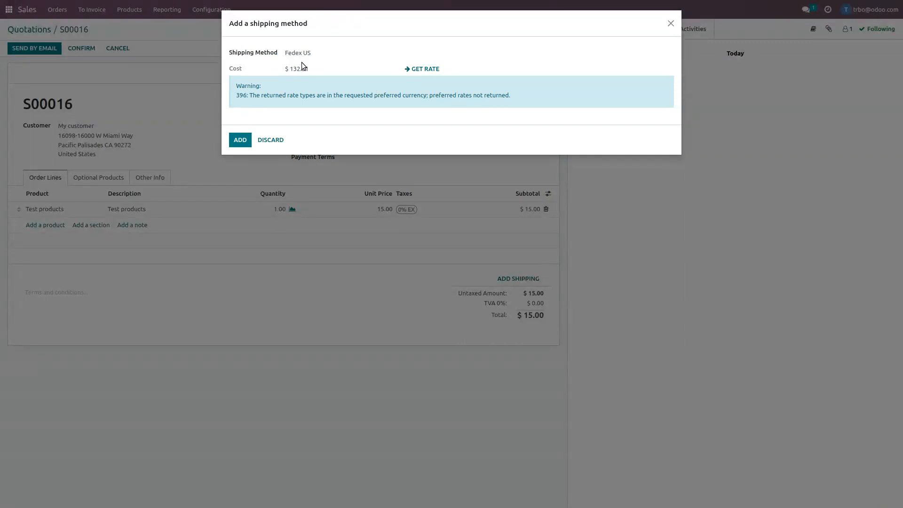
pyautogui.click(238, 140)
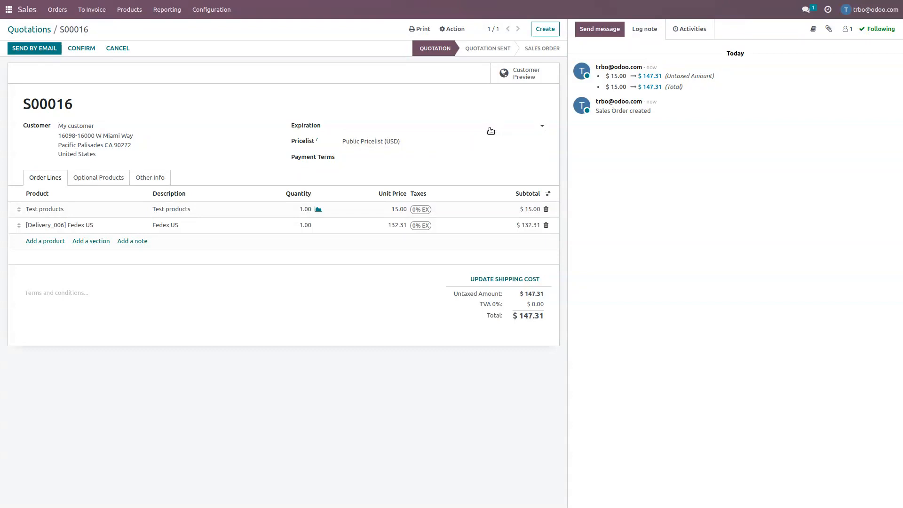
# Confirm the quotation and set the done quantities on its delivery order.
pyautogui.click(89, 51)
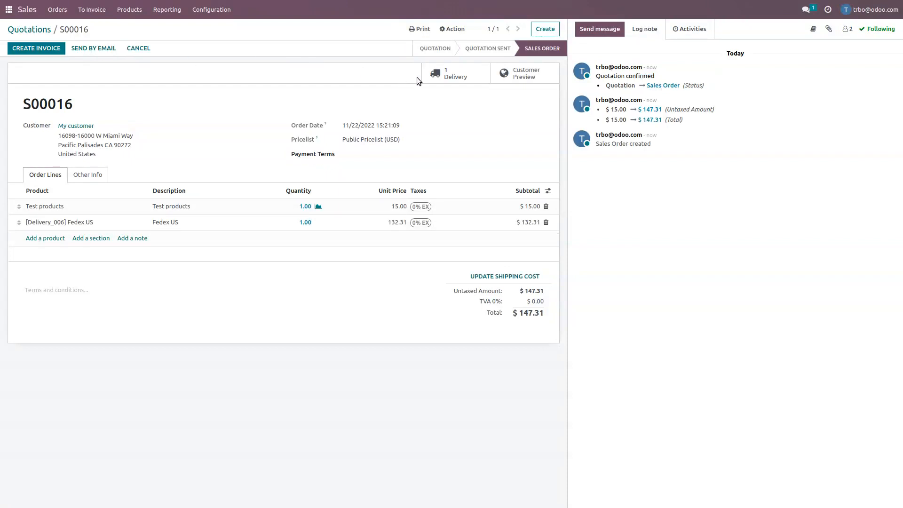
pyautogui.click(434, 77)
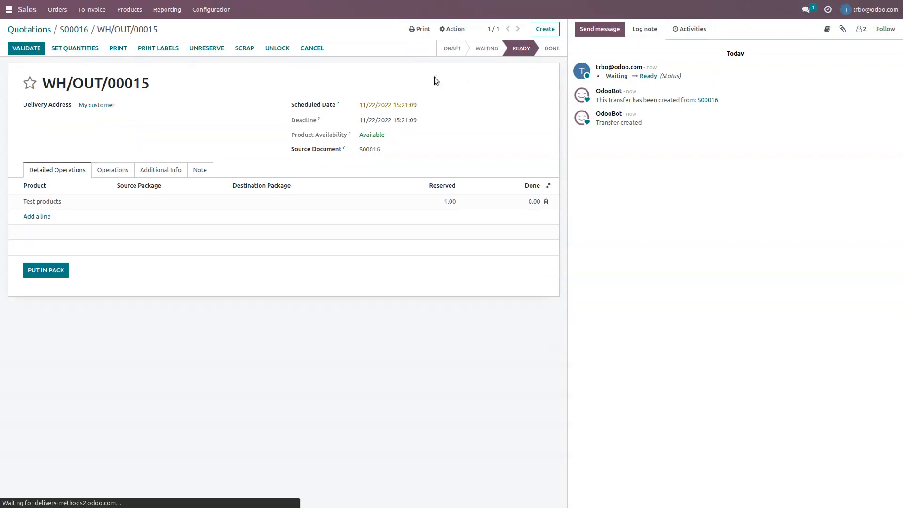
pyautogui.click(80, 50)
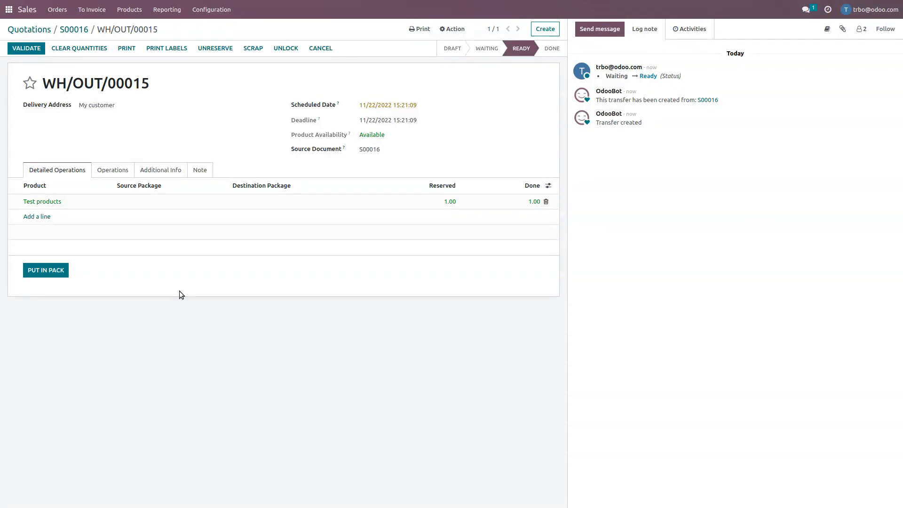
# Start packing the delivery in a FEDEX_BOX package with a shipping weight of 1.2 kg.
pyautogui.click(55, 271)
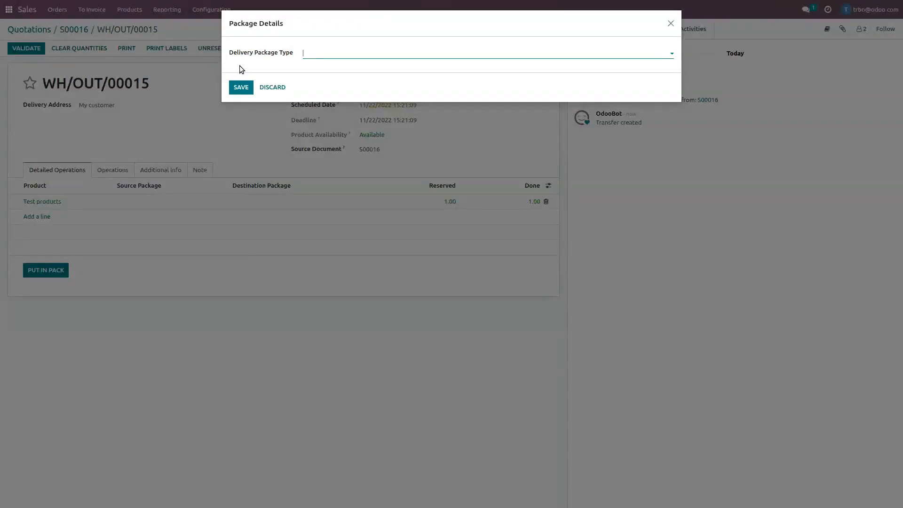
pyautogui.click(399, 55)
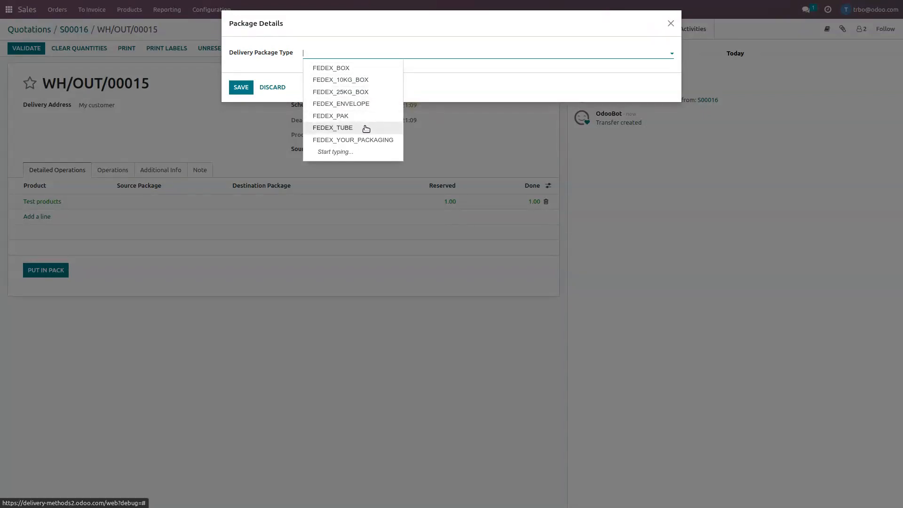
pyautogui.click(424, 87)
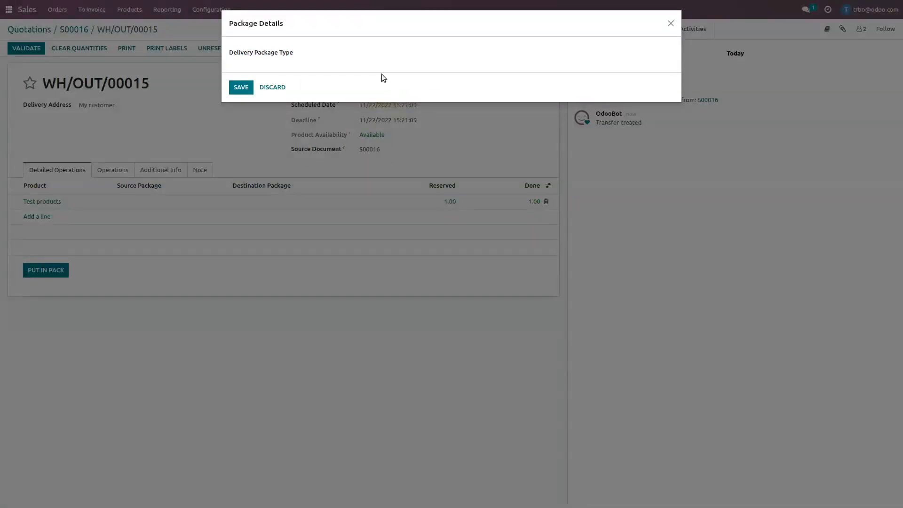
pyautogui.click(411, 57)
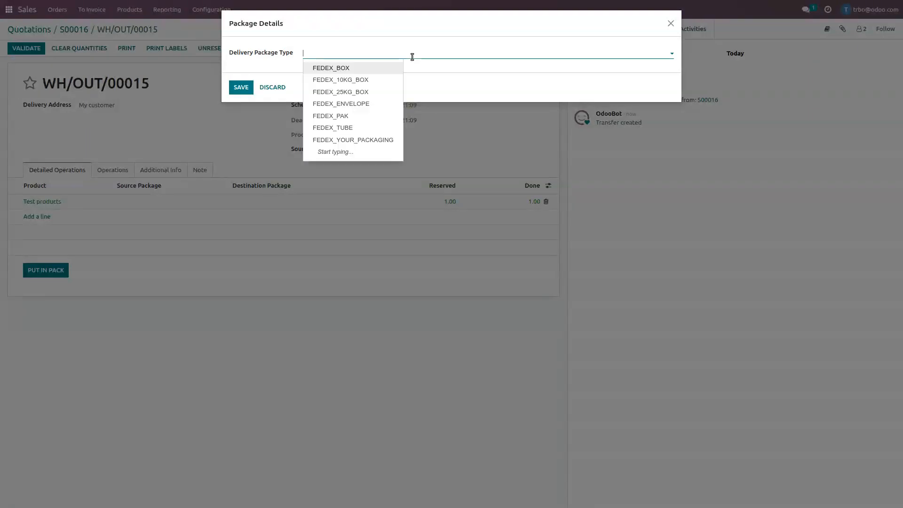
pyautogui.click(337, 68)
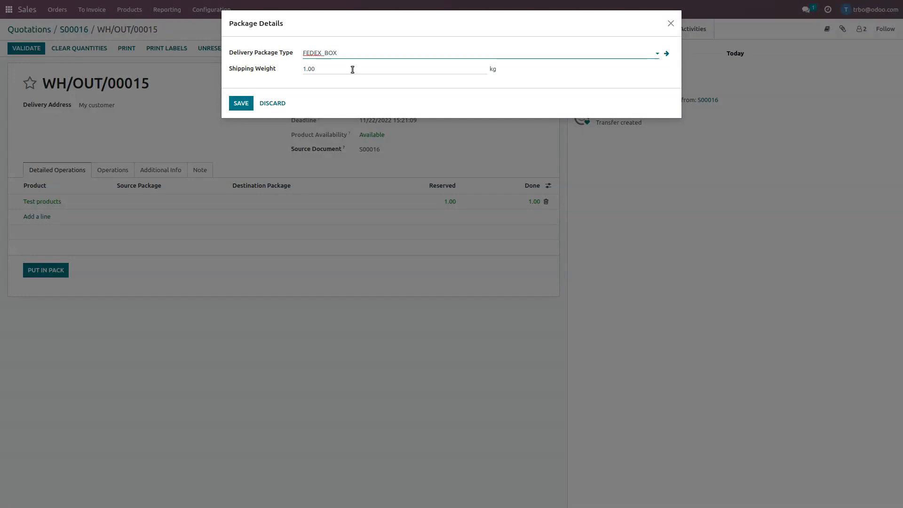
pyautogui.click(352, 70)
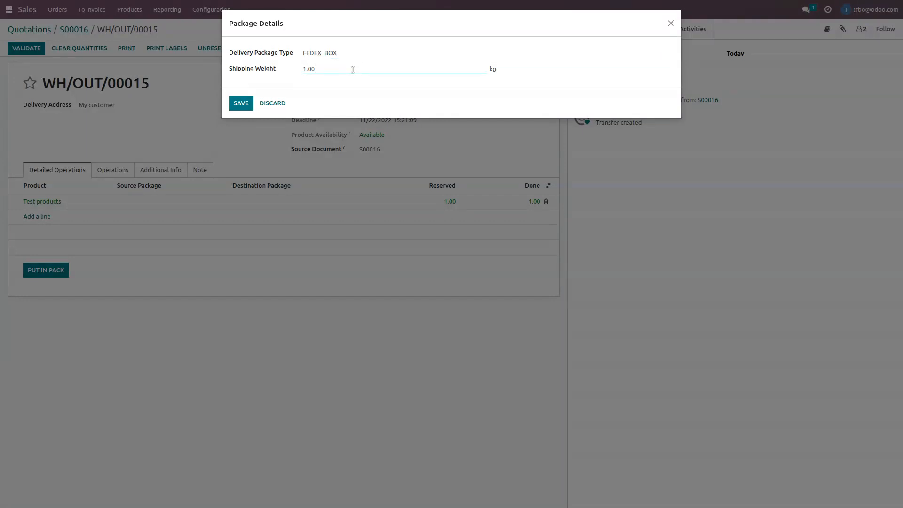
pyautogui.press('BackSpace')
pyautogui.press('BackSpace')
pyautogui.write('2')
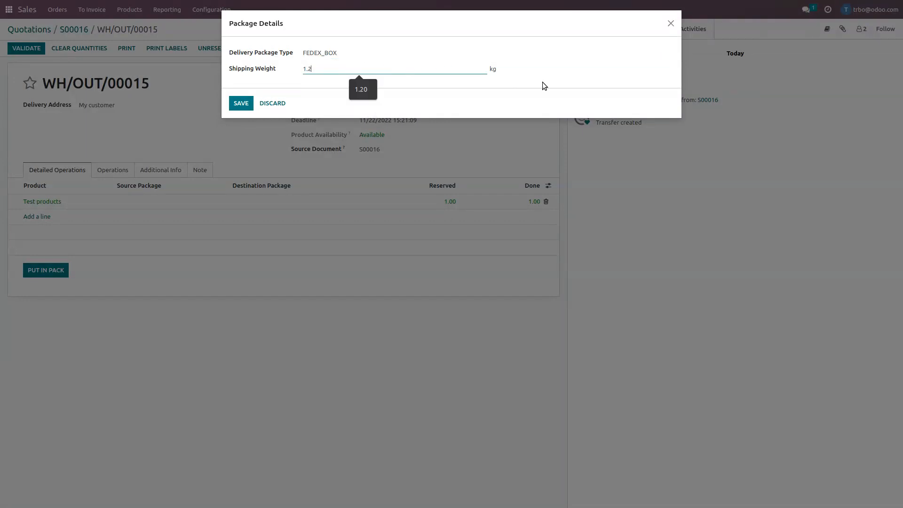
pyautogui.click(505, 55)
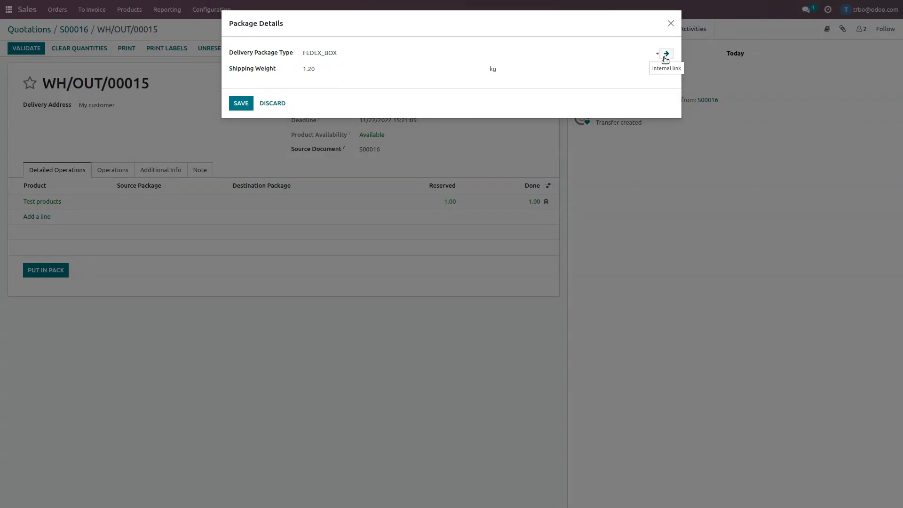
# Check the FEDEX_BOX package type's size and weight settings and return to the delivery order.
pyautogui.click(666, 54)
pyautogui.moveTo(197, 135)
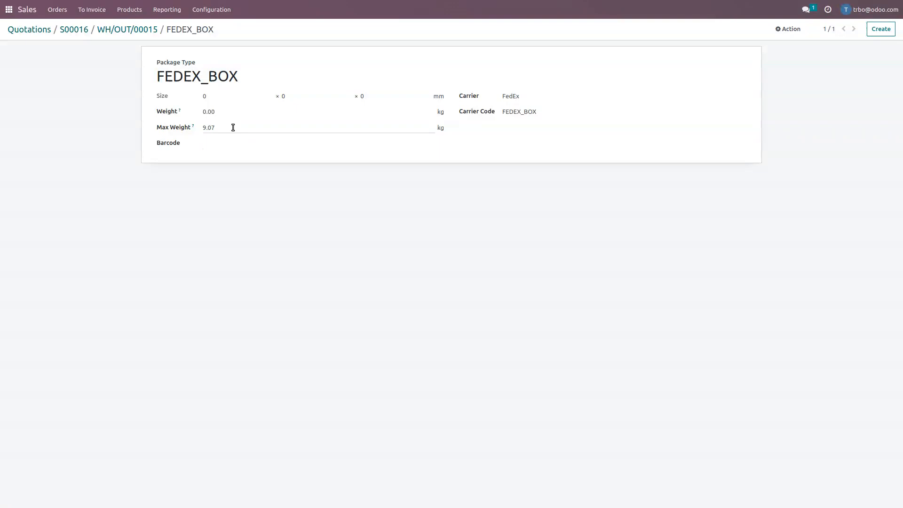
pyautogui.click(147, 31)
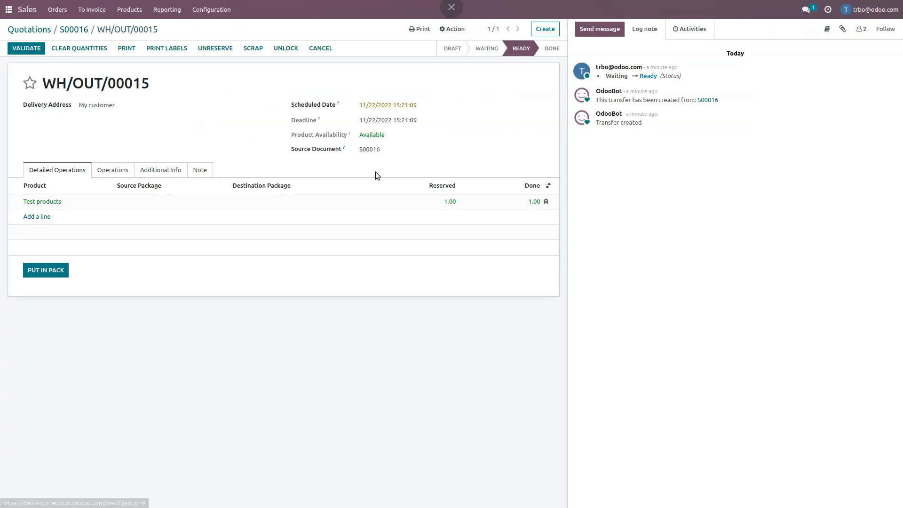
# Pack the delivery in a FEDEX_BOX package with a shipping weight of 1.00 kg and validate the delivery order.
pyautogui.click(53, 276)
pyautogui.click(388, 54)
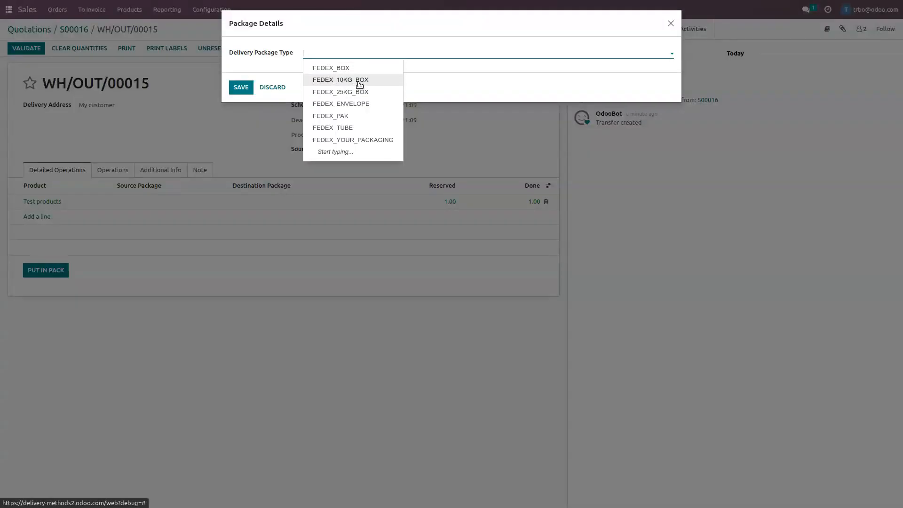
pyautogui.click(357, 82)
pyautogui.click(387, 57)
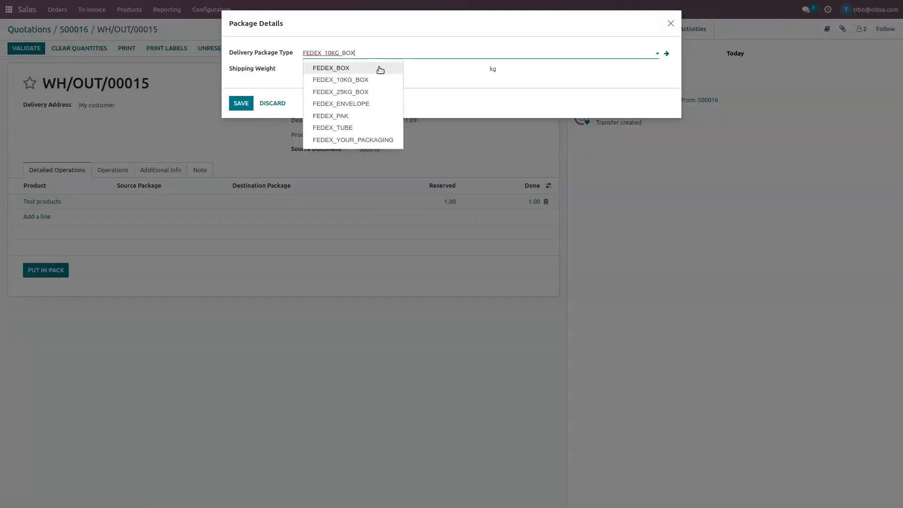
pyautogui.click(337, 70)
pyautogui.moveTo(351, 69); pyautogui.dragTo(271, 70)
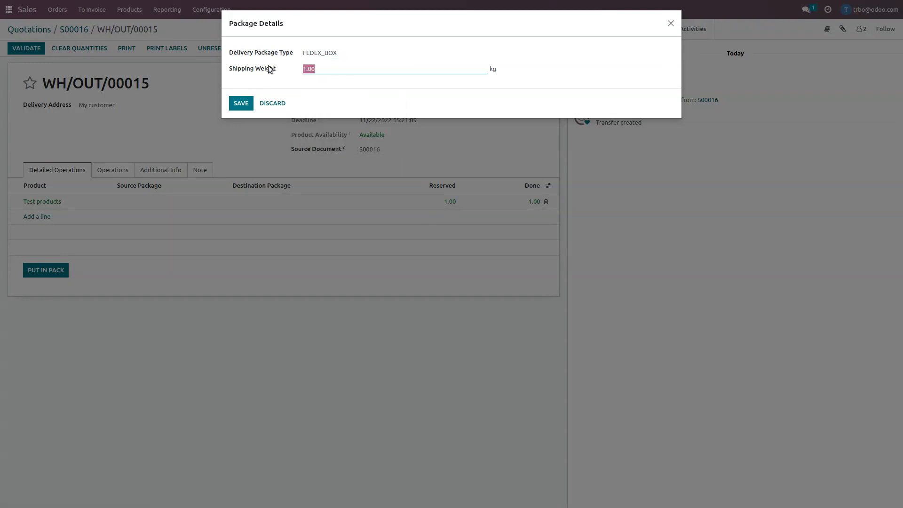
pyautogui.write('1.')
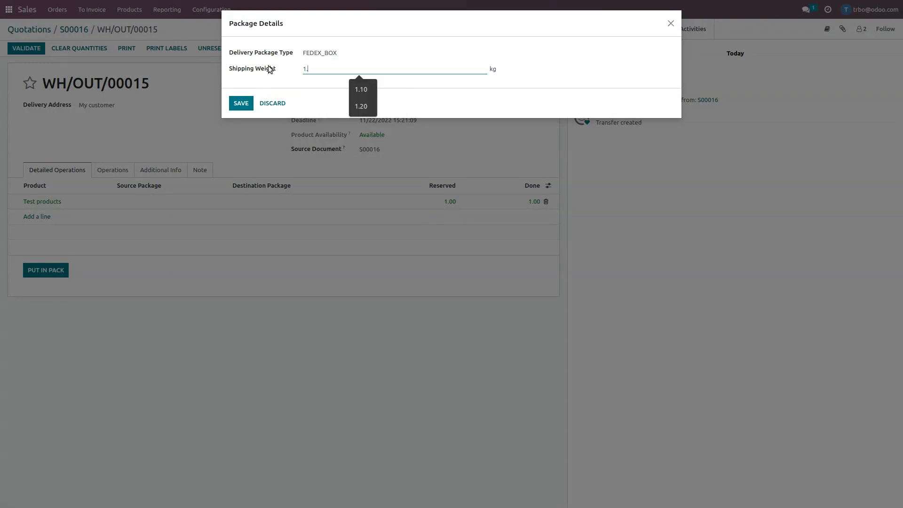
pyautogui.click(340, 105)
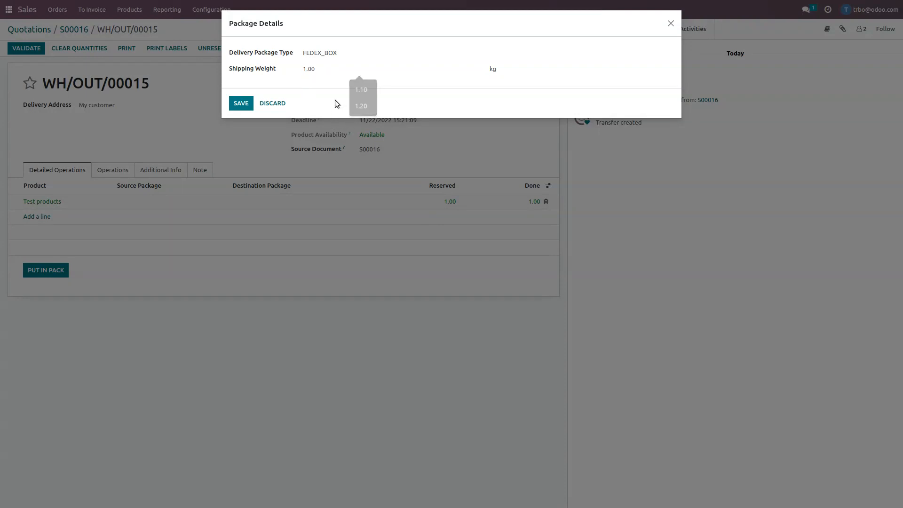
pyautogui.click(240, 103)
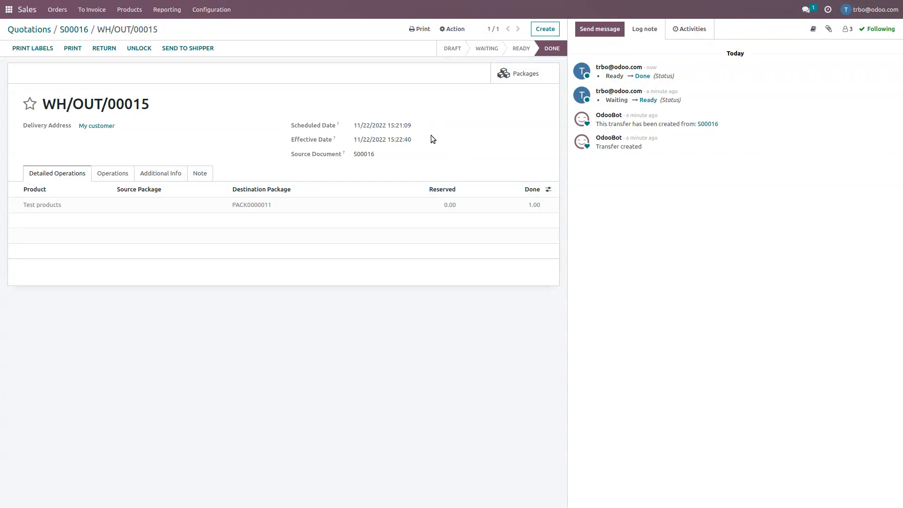
# Set the Fedex US shipping method's integration level to Get Rate and Create Shipment.
pyautogui.click(217, 15)
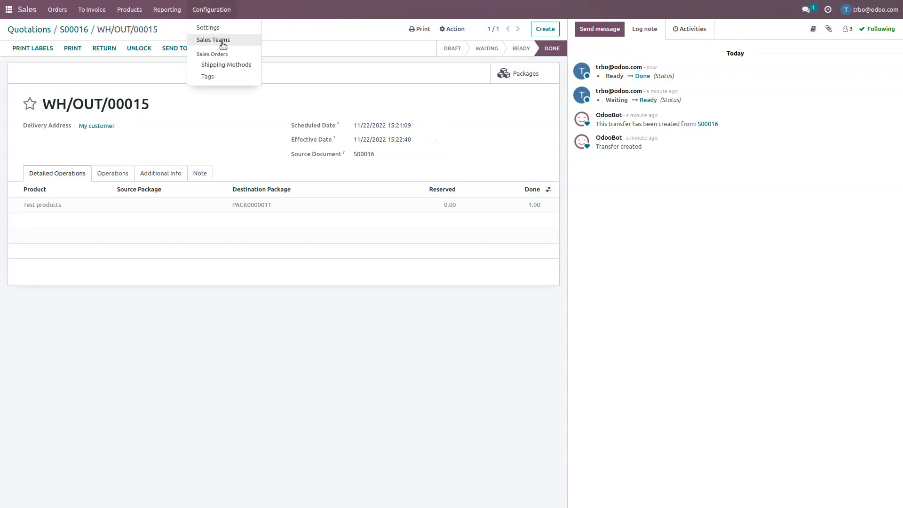
pyautogui.click(225, 67)
pyautogui.click(186, 93)
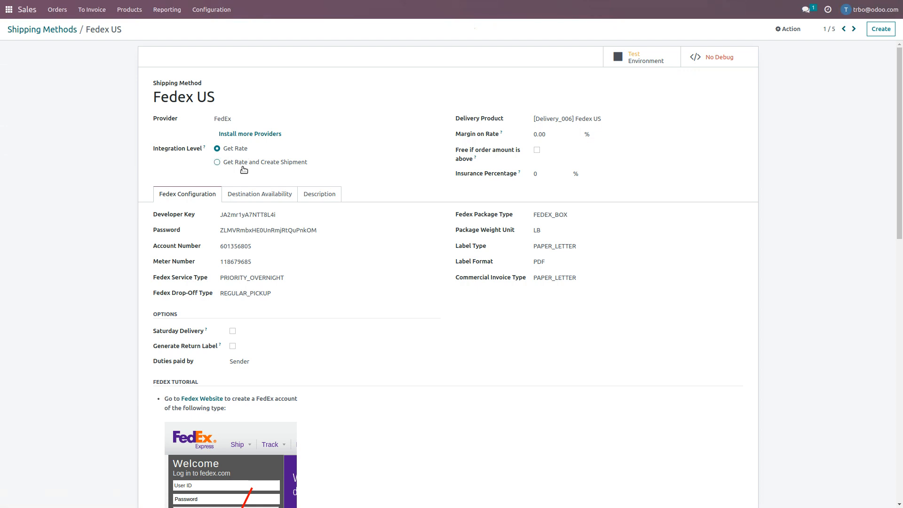
pyautogui.click(217, 161)
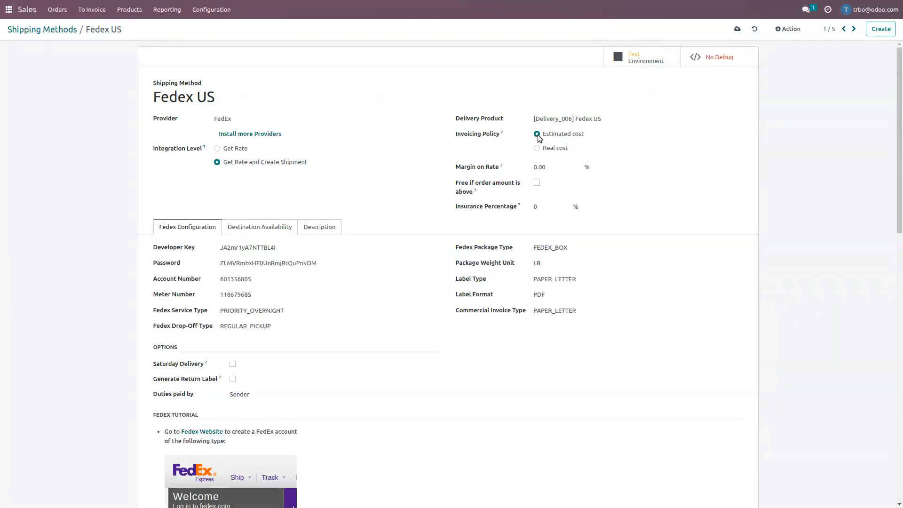
pyautogui.click(59, 31)
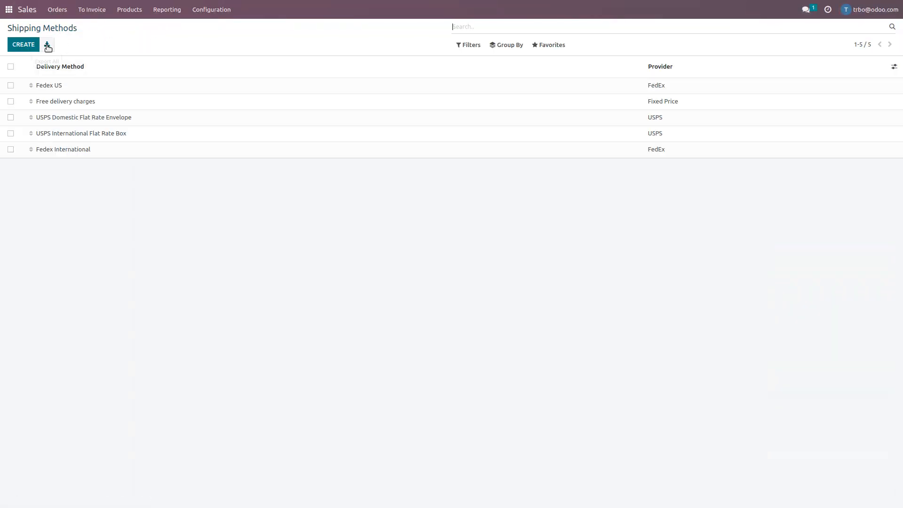
# Create a new quotation for My customer with one Test products line.
pyautogui.click(21, 10)
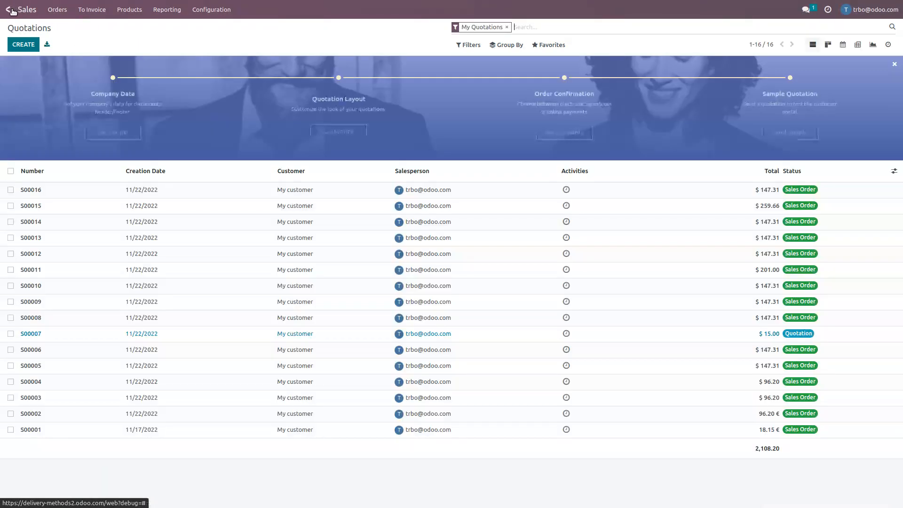
pyautogui.click(20, 45)
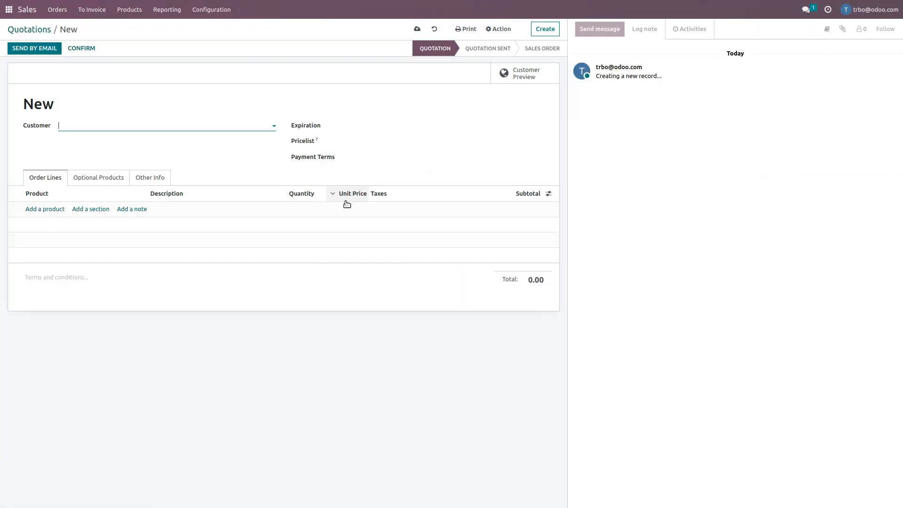
pyautogui.write('my')
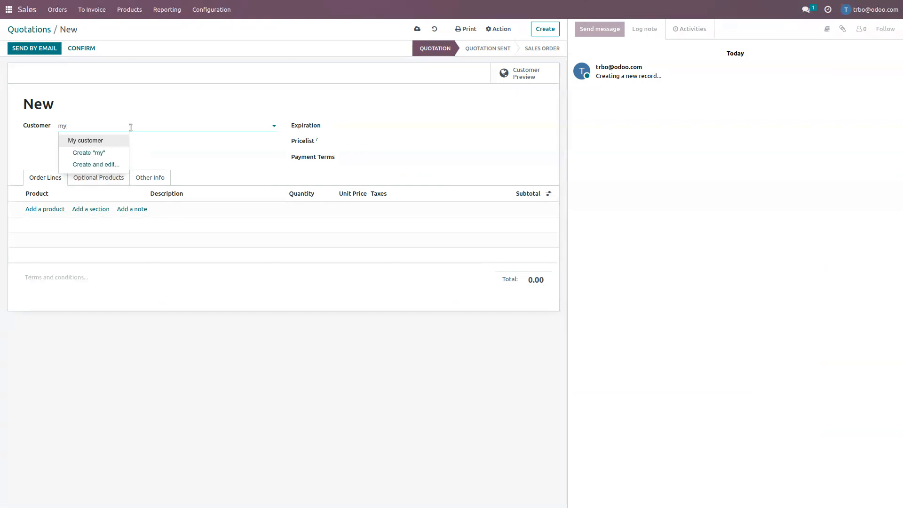
pyautogui.click(97, 141)
pyautogui.click(43, 211)
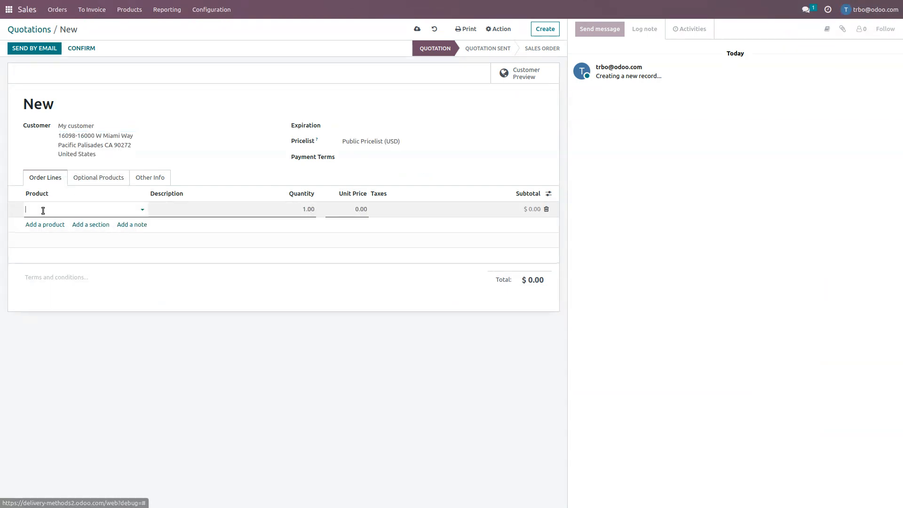
pyautogui.write('te')
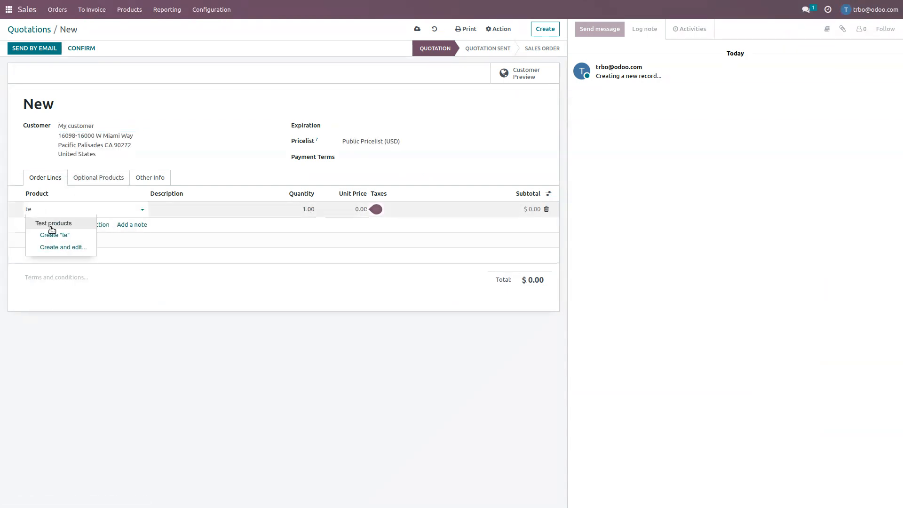
pyautogui.click(53, 225)
# Get the Fedex US shipping rate and add it to the quotation.
pyautogui.click(511, 280)
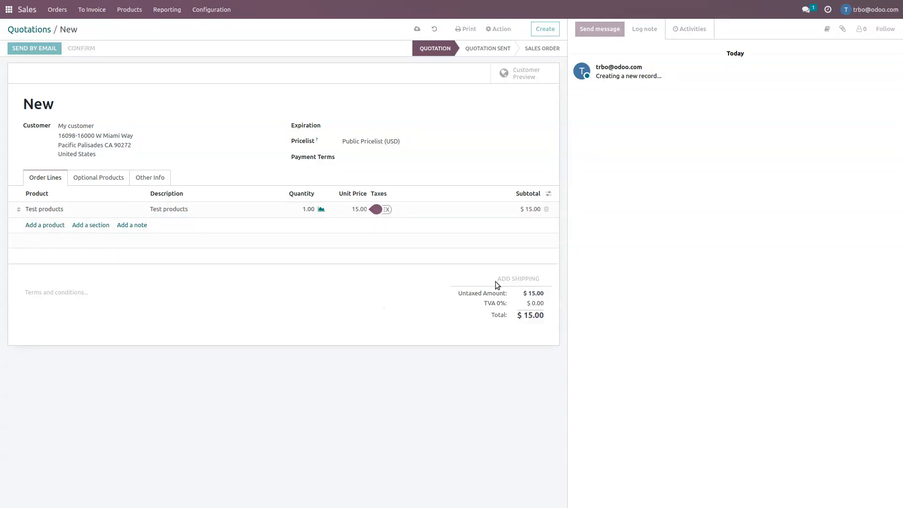
pyautogui.click(362, 53)
pyautogui.click(346, 67)
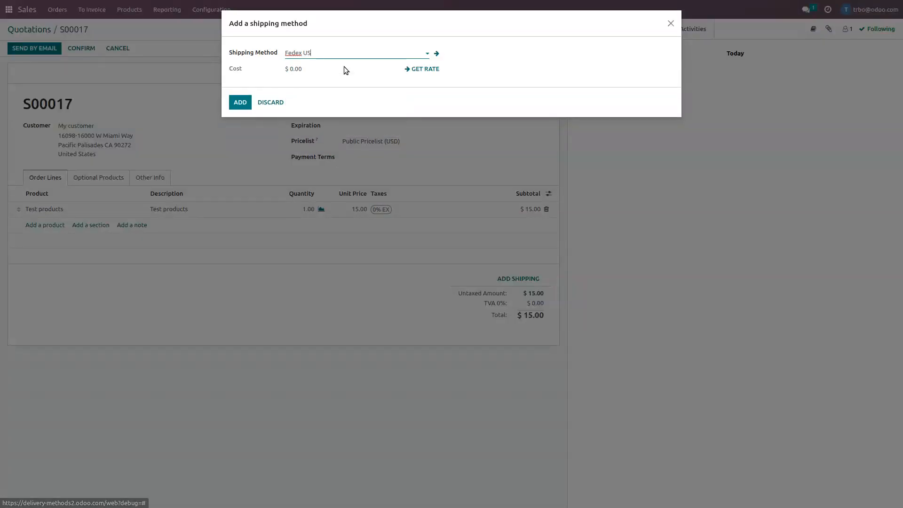
pyautogui.click(426, 69)
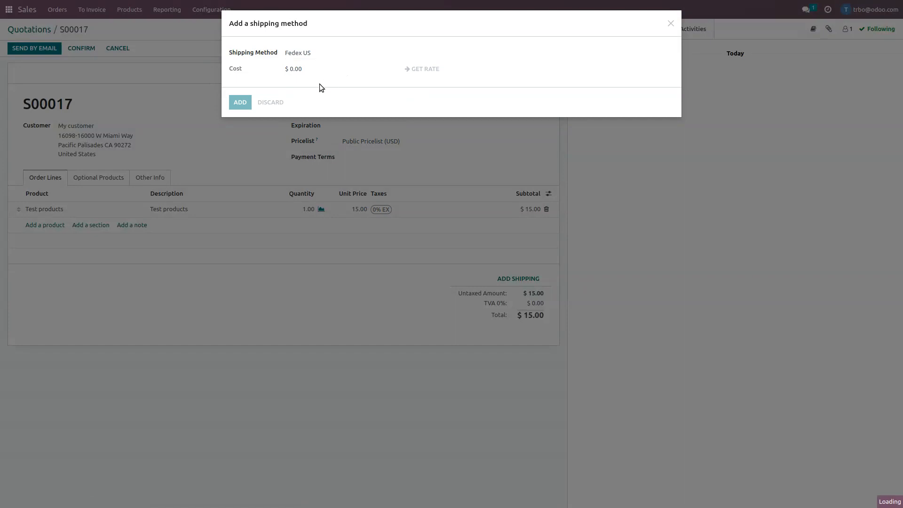
pyautogui.click(239, 142)
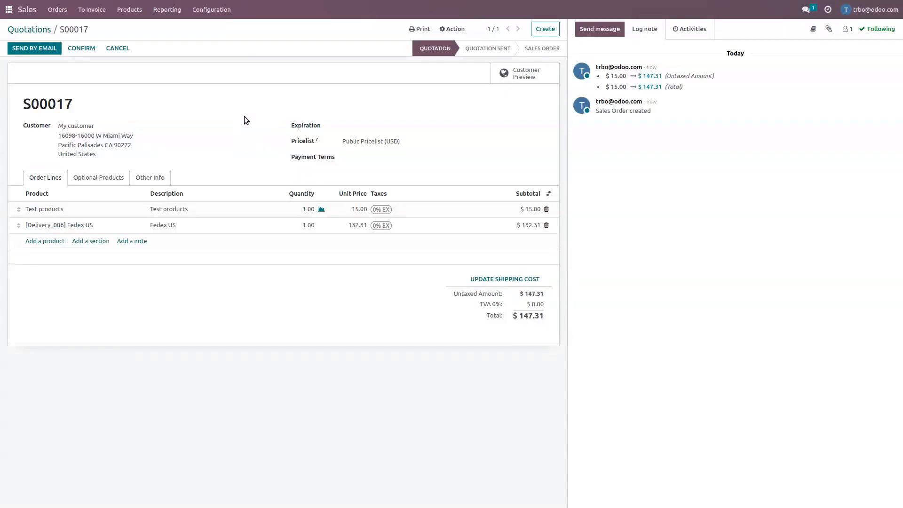
# Confirm the quotation and pack its delivery in a FEDEX_BOX package with a shipping weight of 4 kg.
pyautogui.click(84, 48)
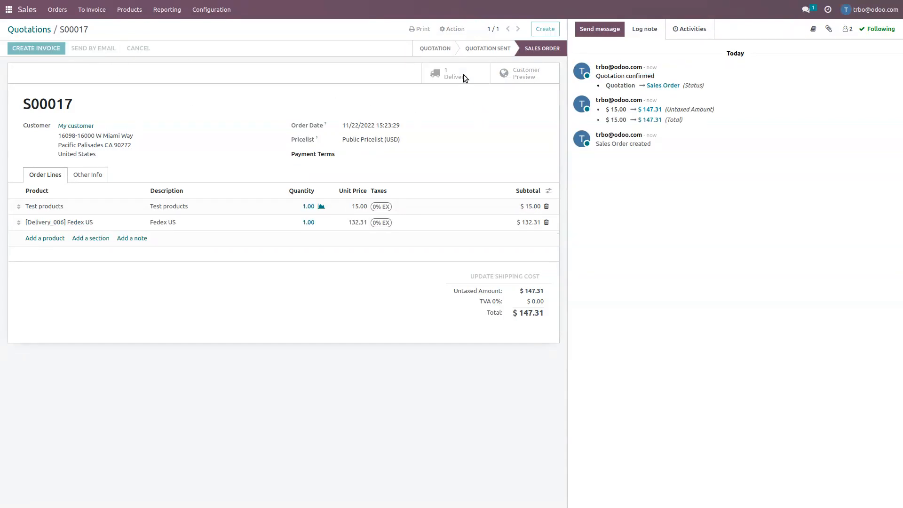
pyautogui.click(464, 76)
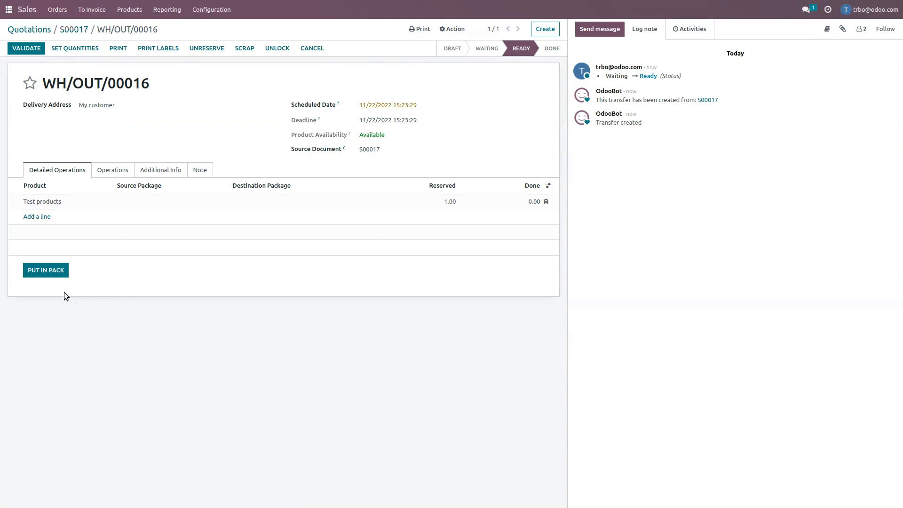
pyautogui.click(56, 270)
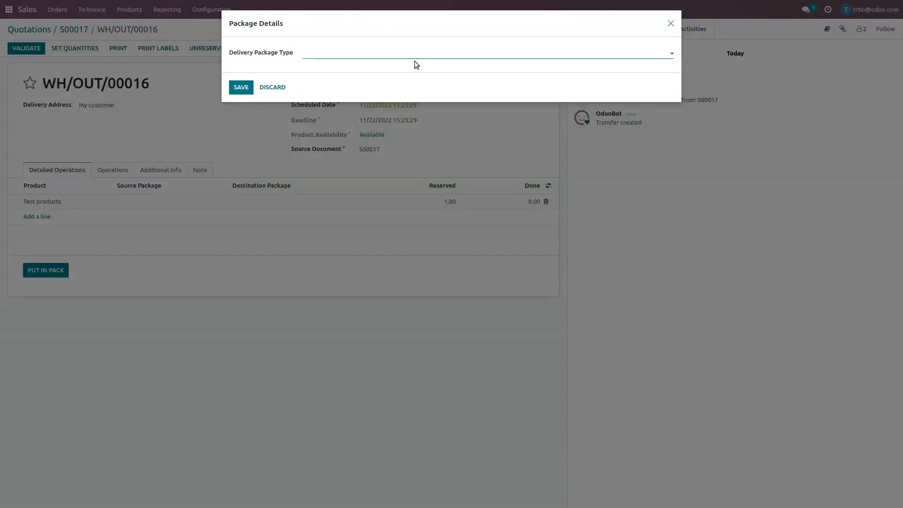
pyautogui.click(410, 53)
pyautogui.click(357, 70)
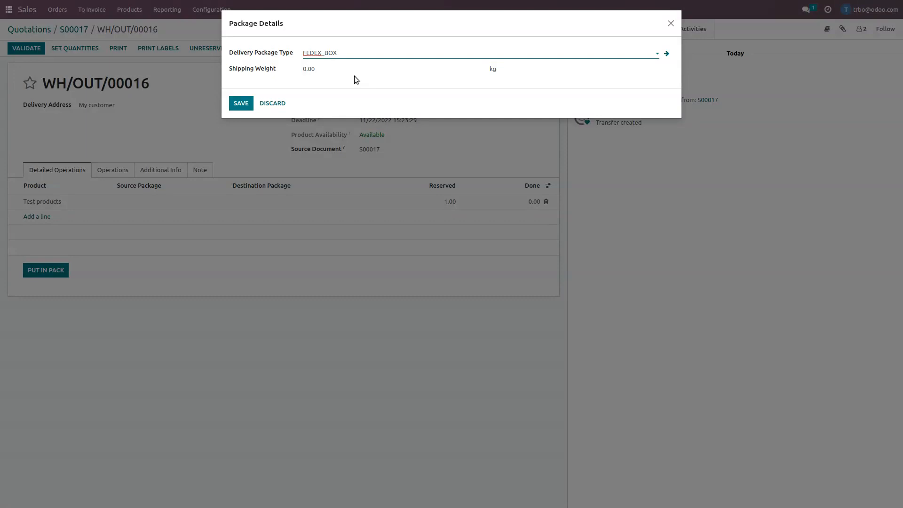
pyautogui.click(334, 69)
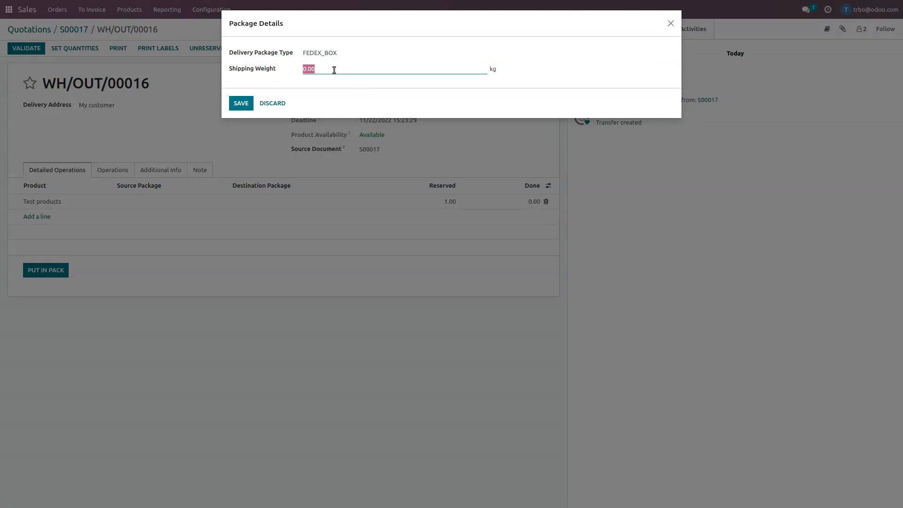
pyautogui.write('5')
pyautogui.click(241, 103)
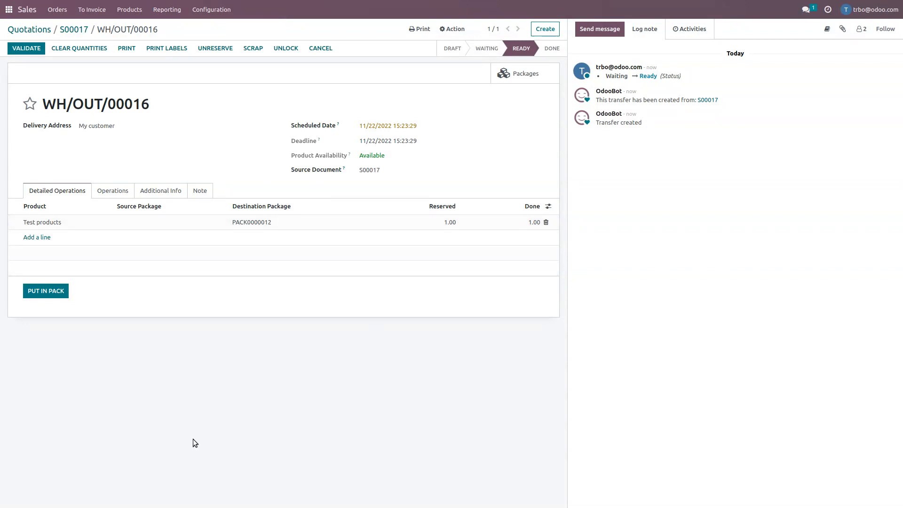
# Check the delivery order's operations, carrier, shipping weights and destination package.
pyautogui.click(124, 193)
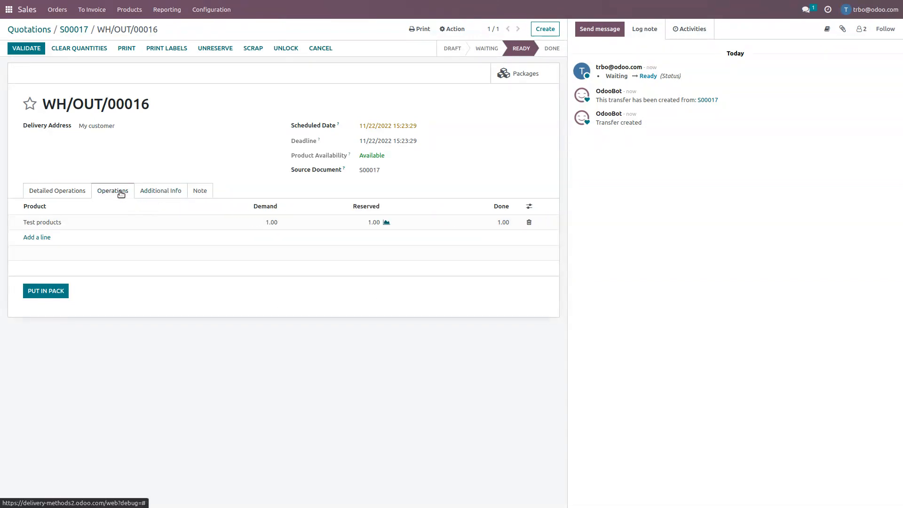
pyautogui.click(160, 192)
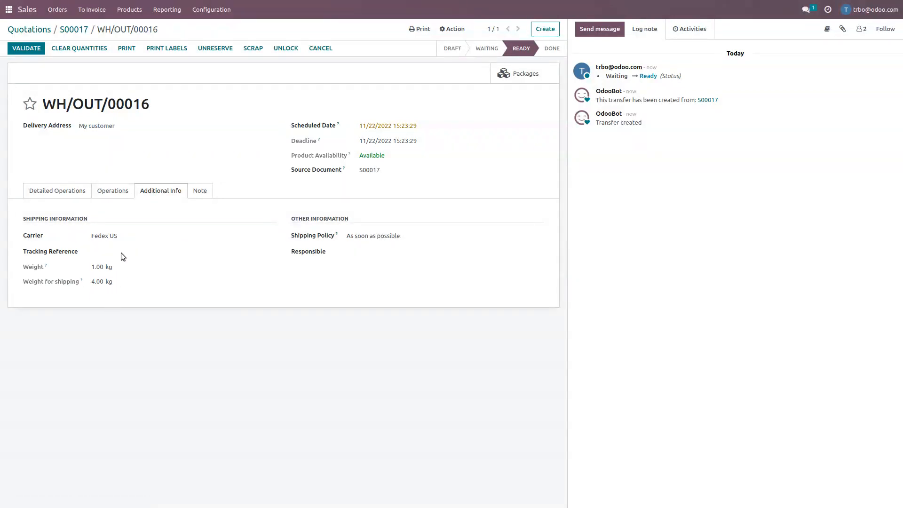
pyautogui.click(78, 194)
pyautogui.click(283, 222)
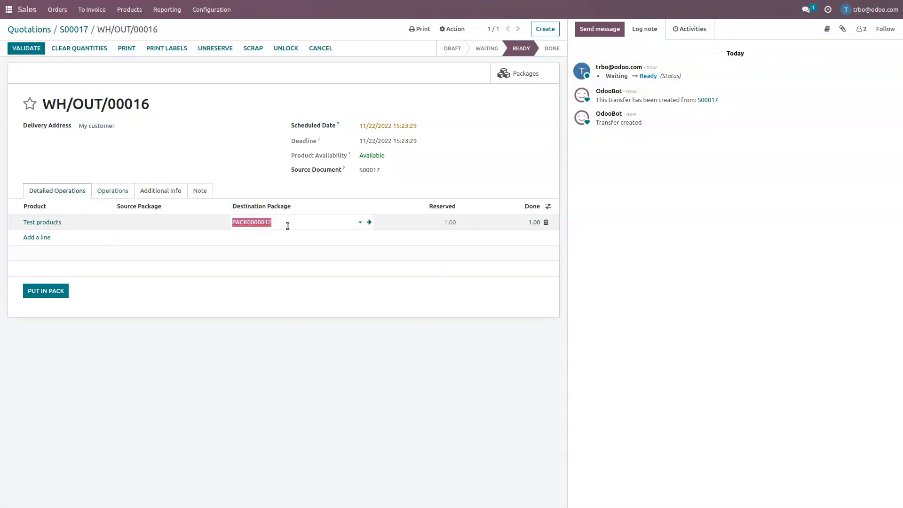
pyautogui.click(233, 137)
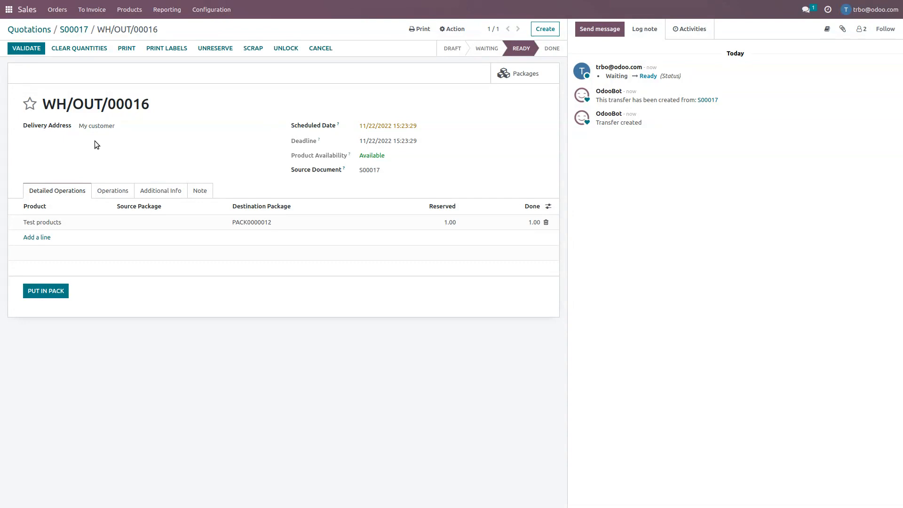
# Validate the delivery order and view the generated LabelFedex.pdf shipping label.
pyautogui.click(23, 52)
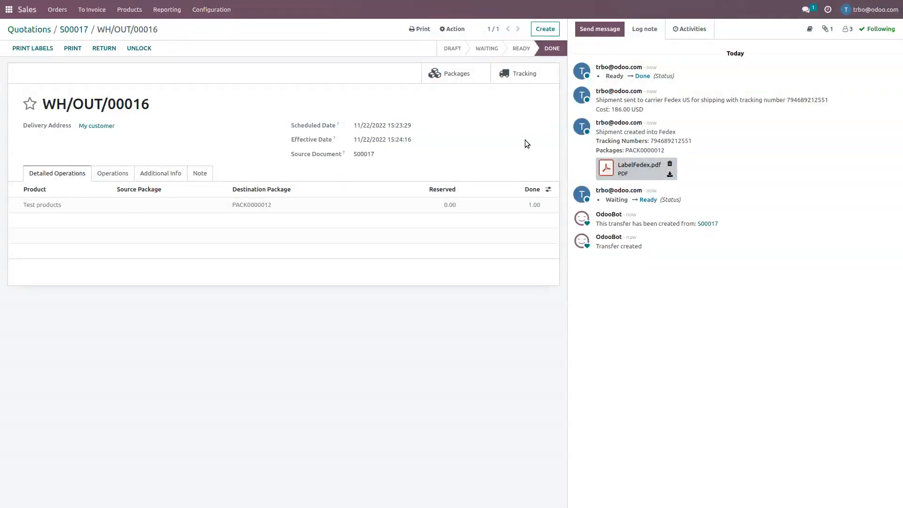
pyautogui.click(613, 172)
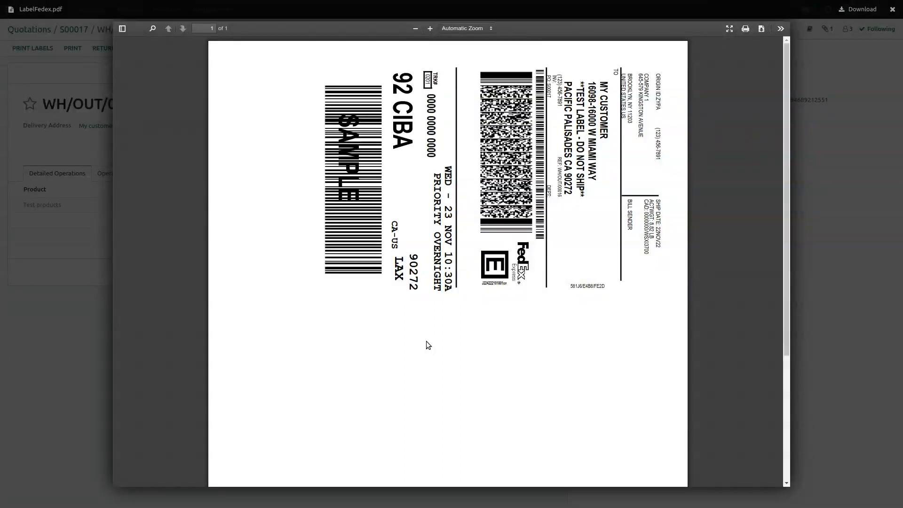
pyautogui.press('Escape')
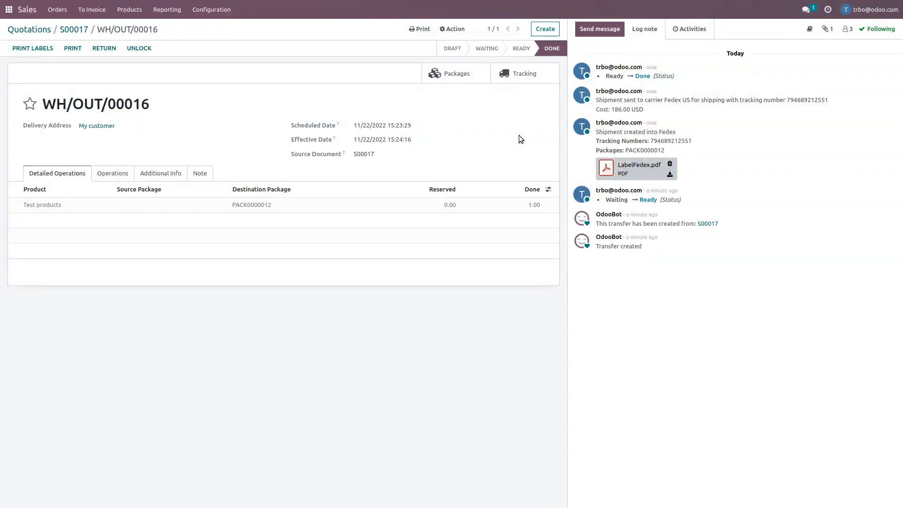
# Change the Fedex US shipping method's invoicing policy to Real cost.
pyautogui.click(211, 10)
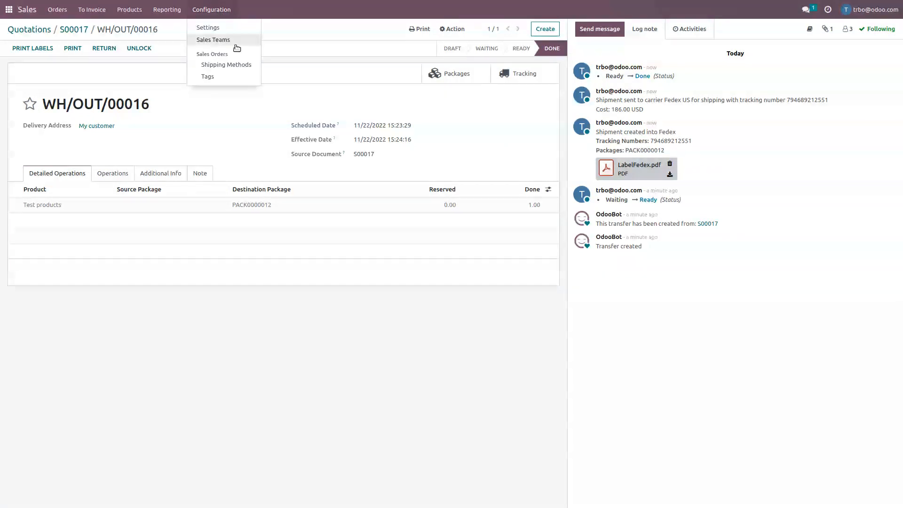
pyautogui.click(238, 69)
pyautogui.click(209, 85)
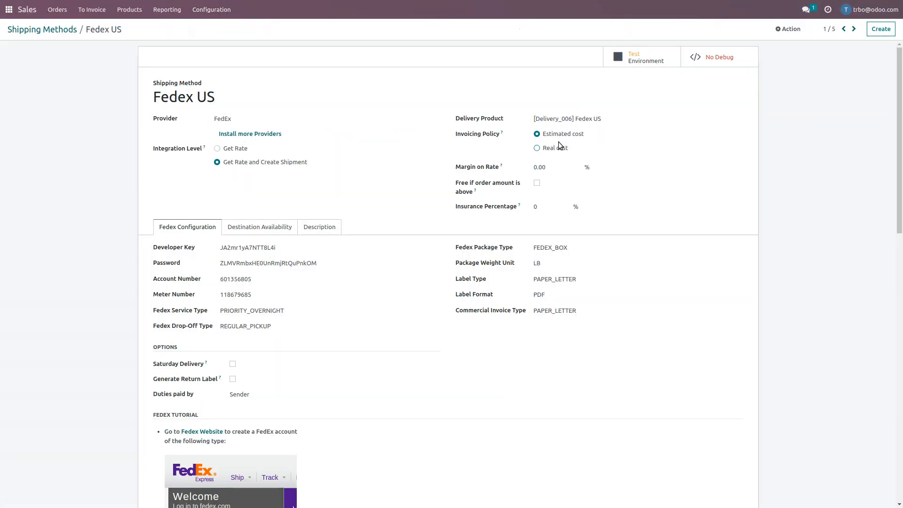
pyautogui.click(537, 149)
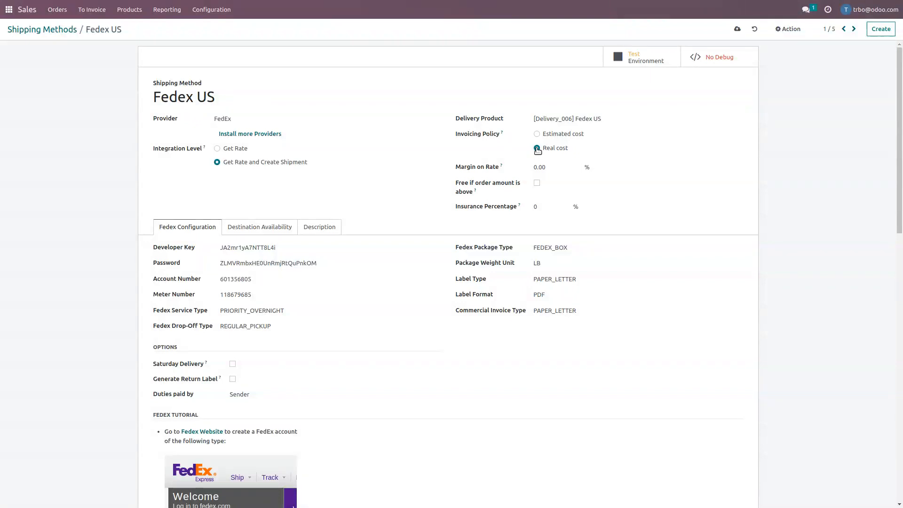
pyautogui.click(54, 31)
# Start another quotation for My customer and add Test products as its order line.
pyautogui.click(26, 11)
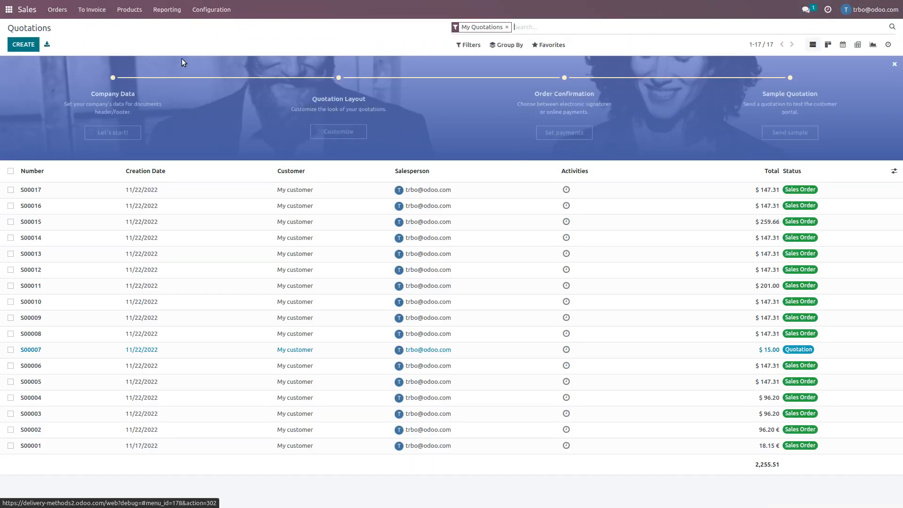
pyautogui.click(22, 45)
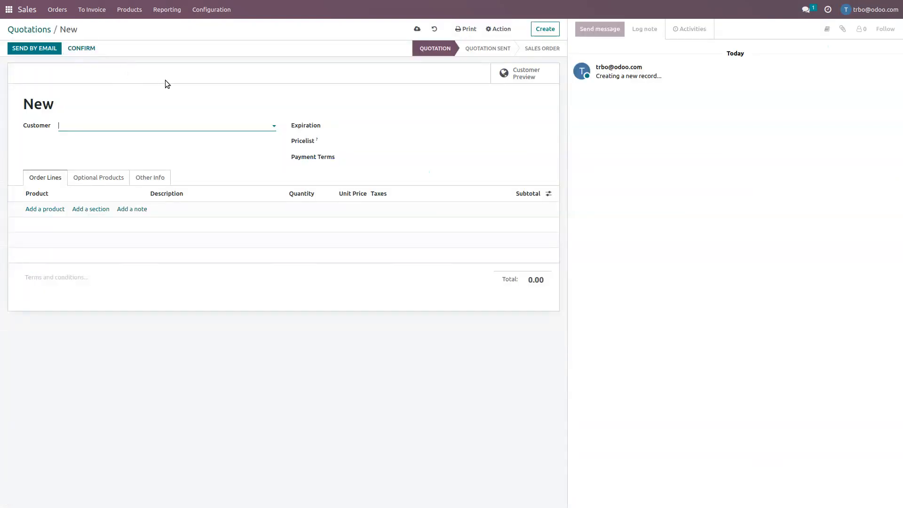
pyautogui.write('My')
pyautogui.press('Return')
pyautogui.click(50, 210)
pyautogui.write('t')
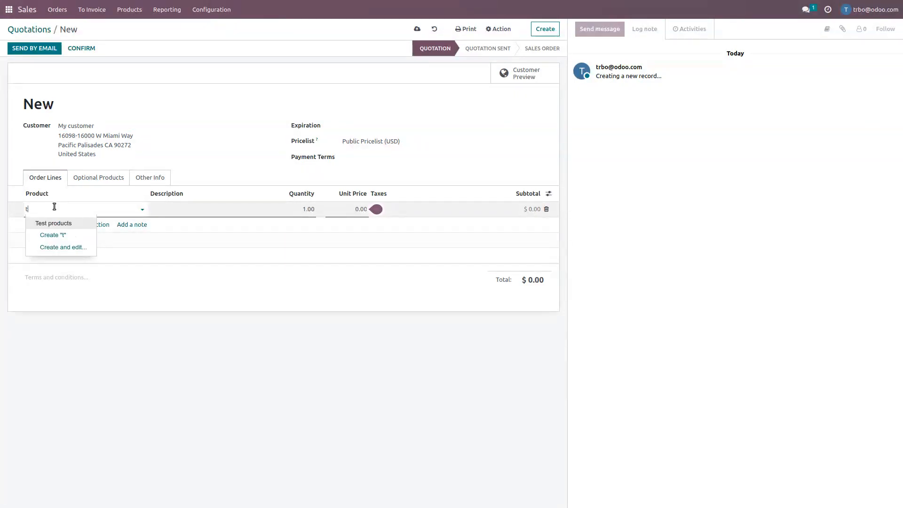
pyautogui.press('Return')
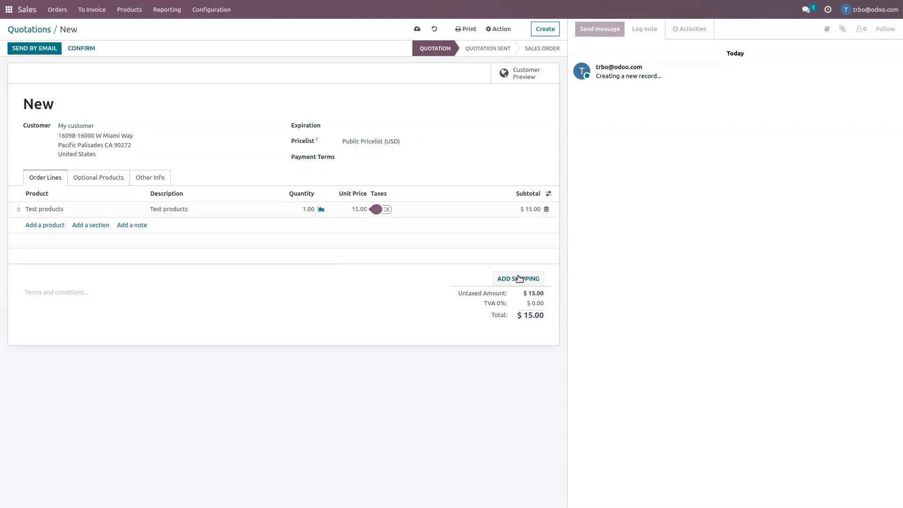
# Add the Fedex US shipping method to the new quotation and confirm the quotation.
pyautogui.click(515, 279)
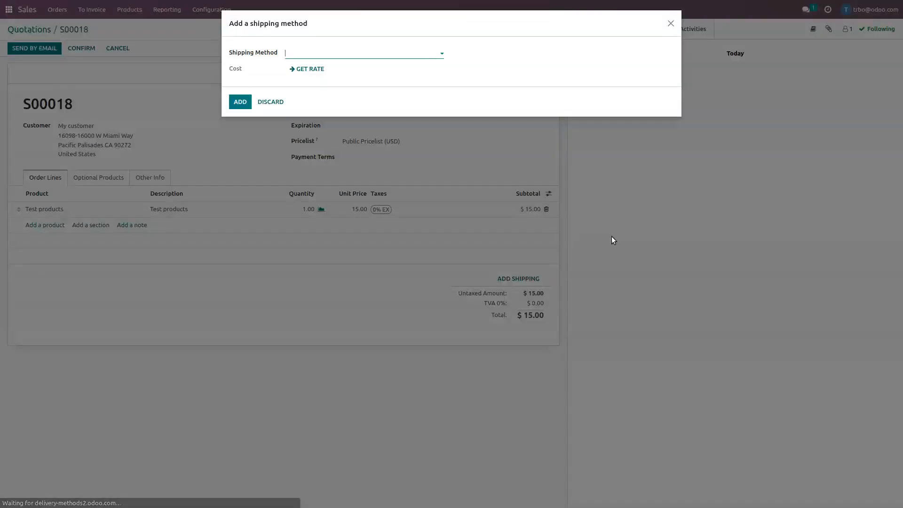
pyautogui.click(343, 53)
pyautogui.click(323, 69)
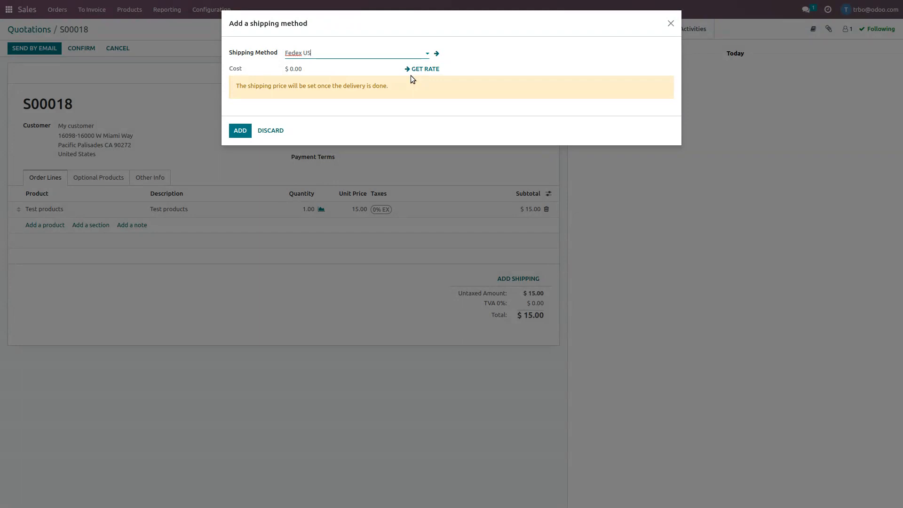
pyautogui.click(240, 132)
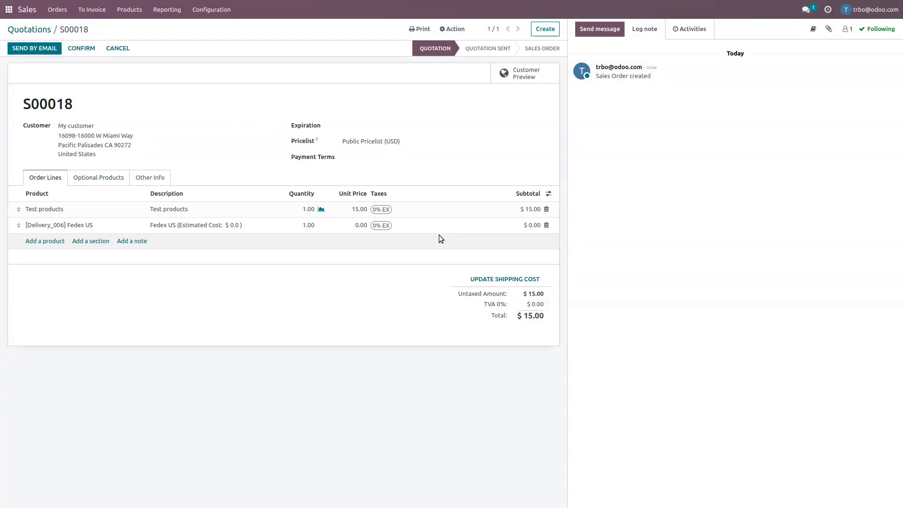
pyautogui.click(79, 49)
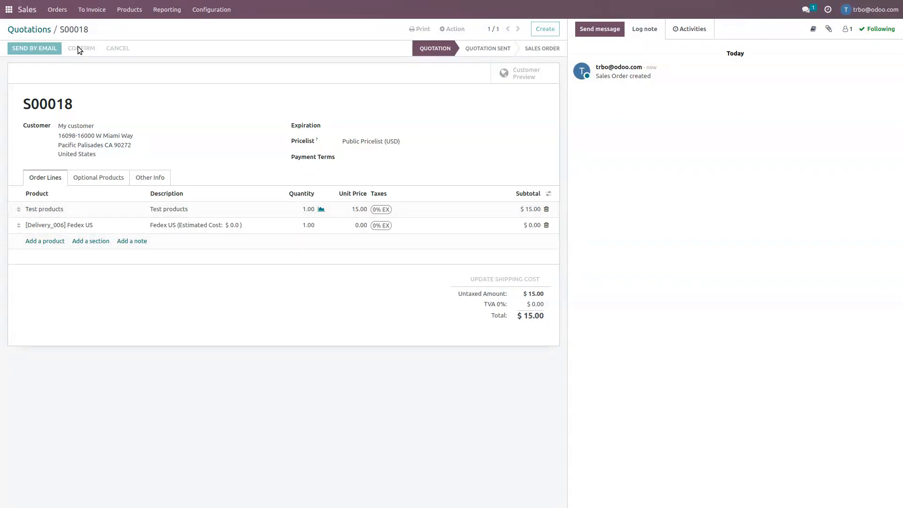
# Compare the new order's Fedex US line and delivery with those of the previous sales order.
pyautogui.click(445, 81)
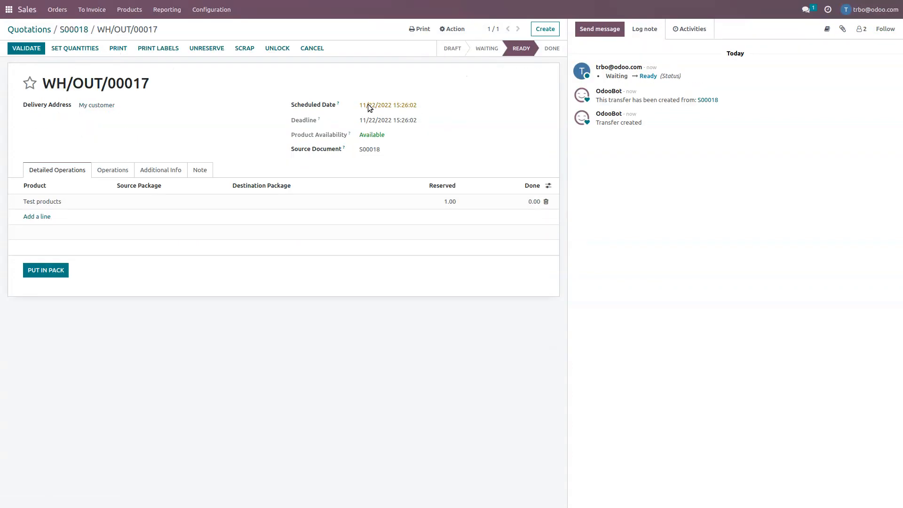
pyautogui.click(75, 31)
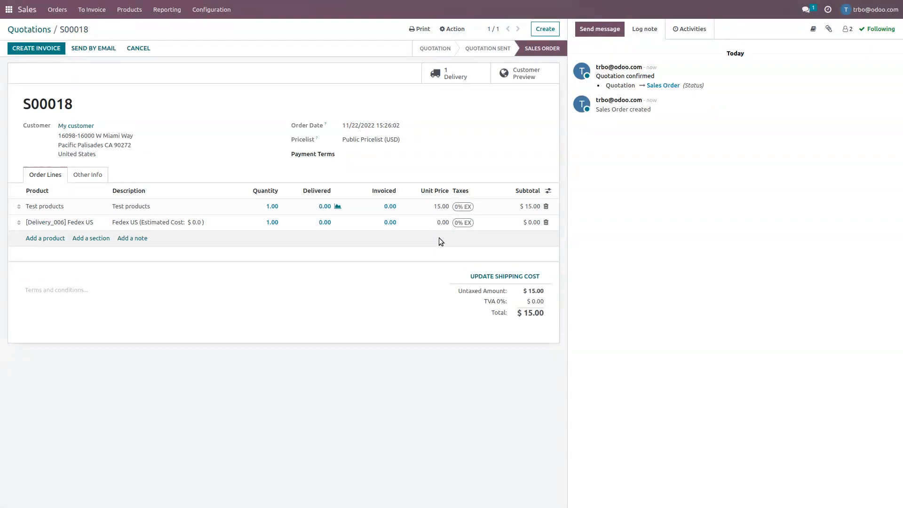
pyautogui.click(40, 32)
pyautogui.click(191, 210)
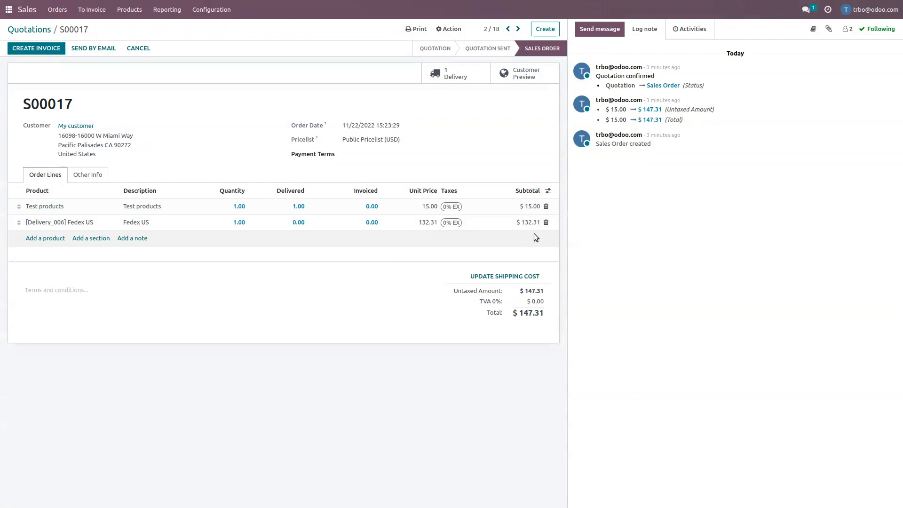
pyautogui.click(455, 74)
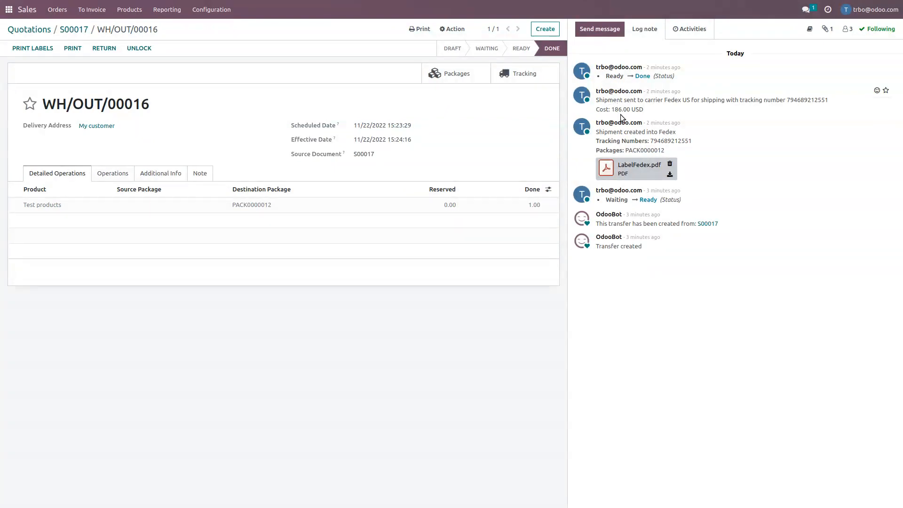
pyautogui.click(85, 30)
pyautogui.click(29, 29)
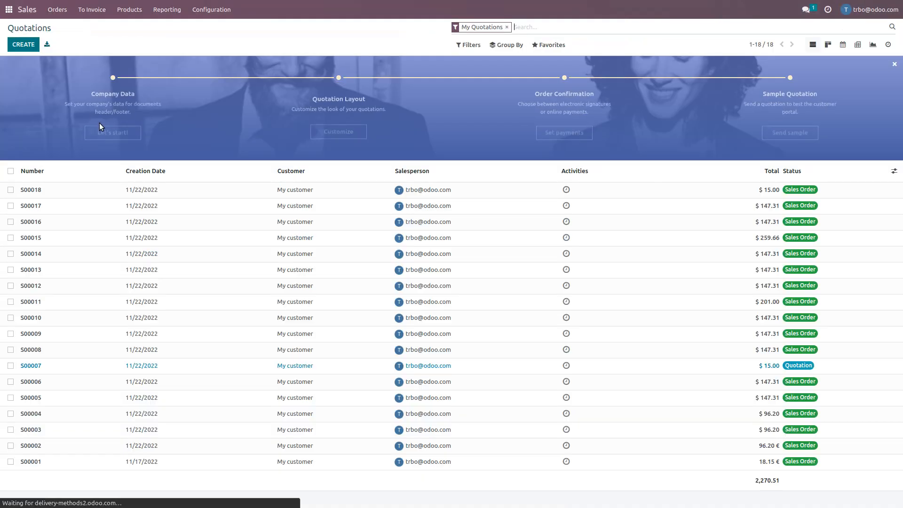
pyautogui.click(118, 190)
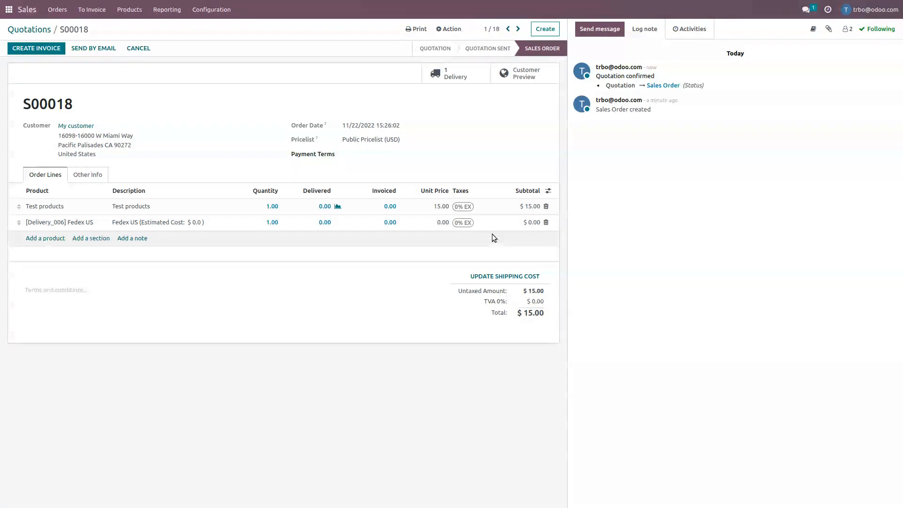
# Pack the new order's delivery of Test products in a FEDEX_BOX package with a shipping weight of 4 kg.
pyautogui.click(453, 73)
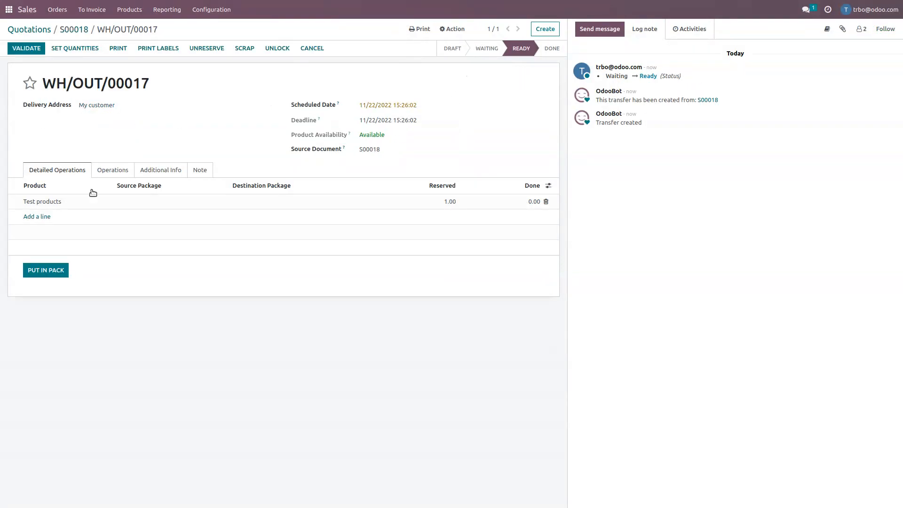
pyautogui.click(46, 270)
pyautogui.click(370, 56)
pyautogui.click(371, 67)
pyautogui.click(366, 70)
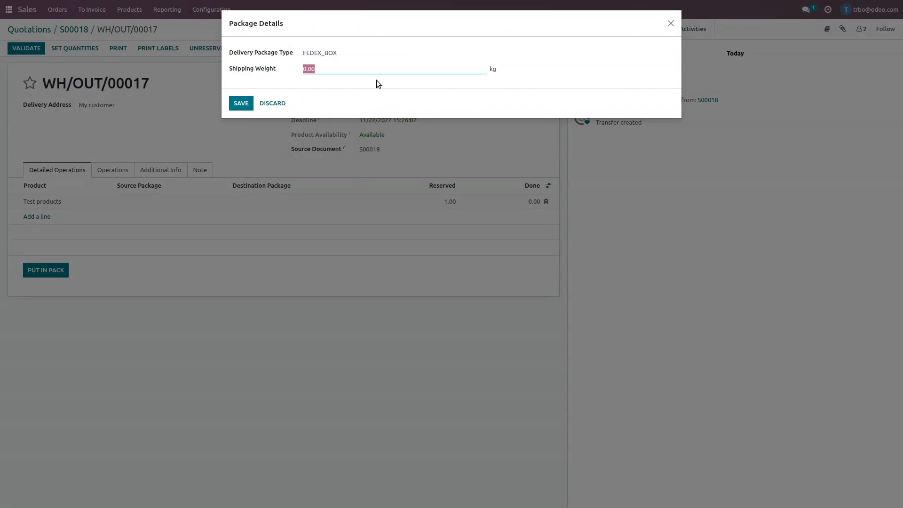
pyautogui.write('4')
pyautogui.click(586, 82)
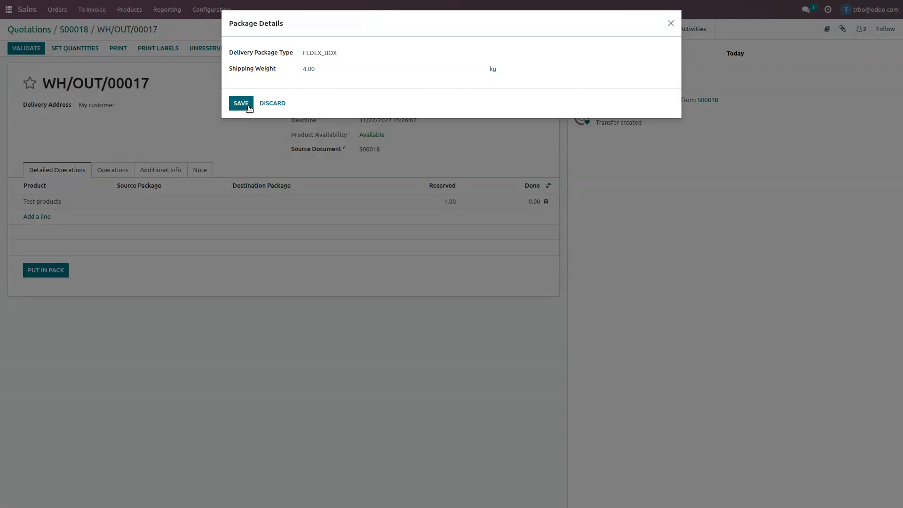
pyautogui.click(244, 104)
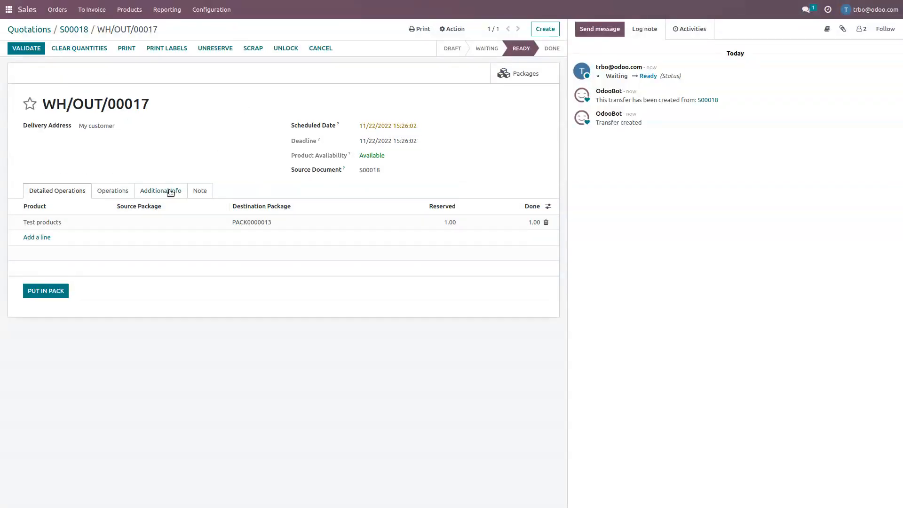
# Check the delivery order's carrier and shipping weights, and validate the delivery.
pyautogui.click(206, 191)
pyautogui.click(168, 190)
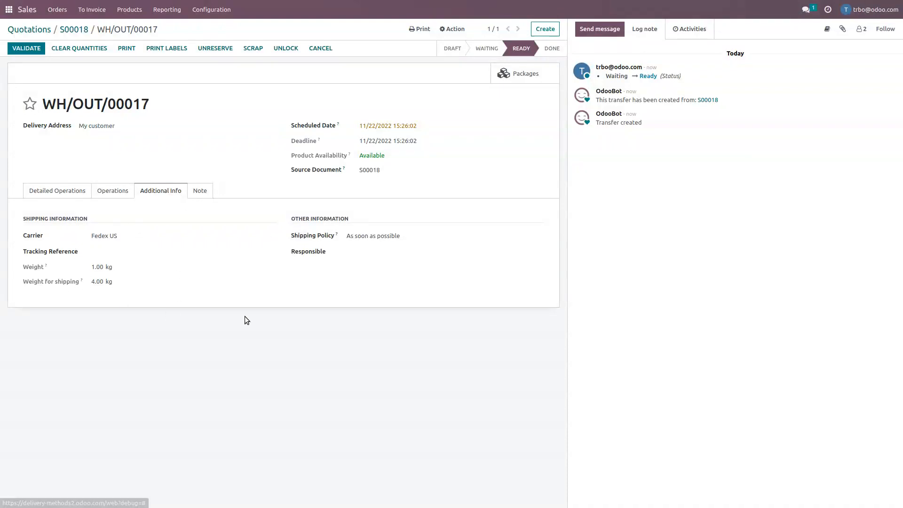
pyautogui.click(30, 48)
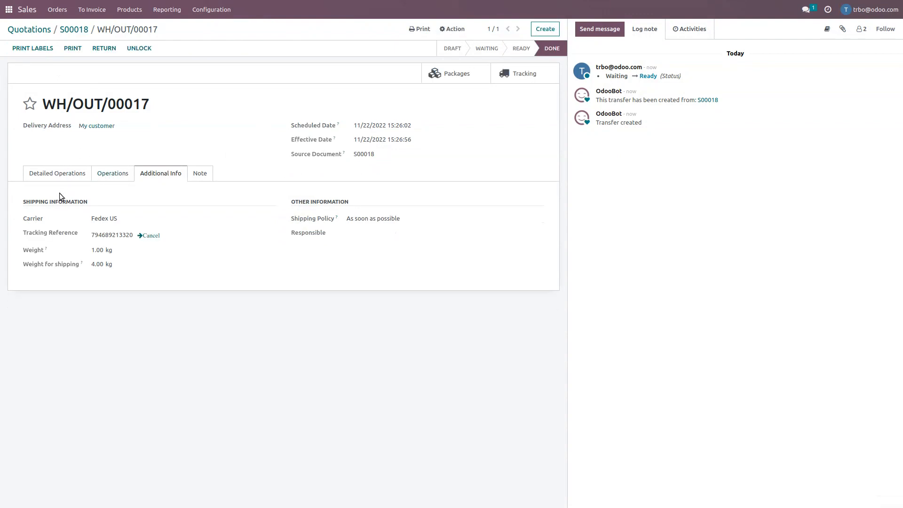
# Review the validated delivery's logged shipping cost and shipping information, and return to its sales order.
pyautogui.click(59, 174)
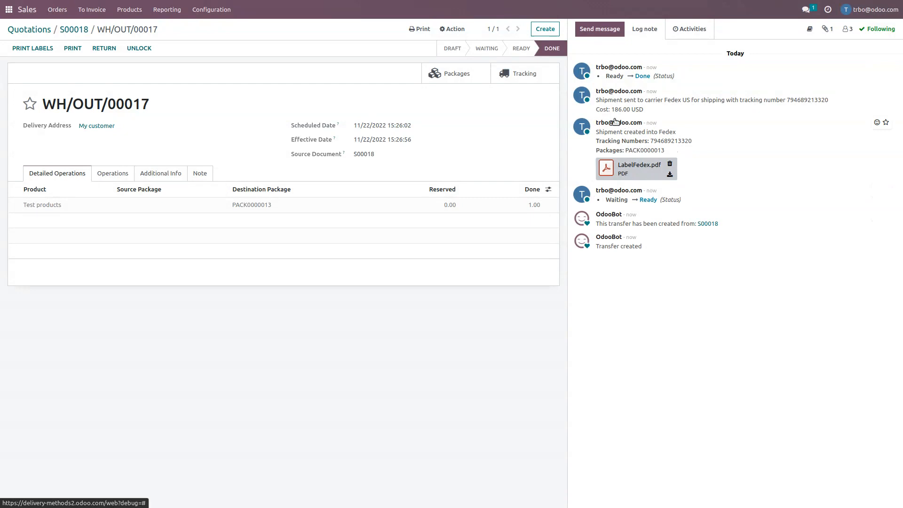
pyautogui.moveTo(612, 110); pyautogui.dragTo(621, 110)
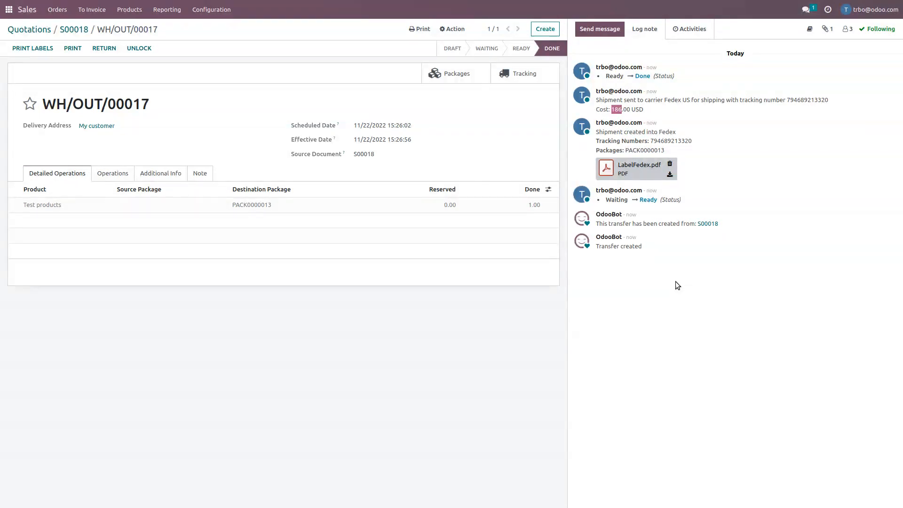
pyautogui.click(164, 172)
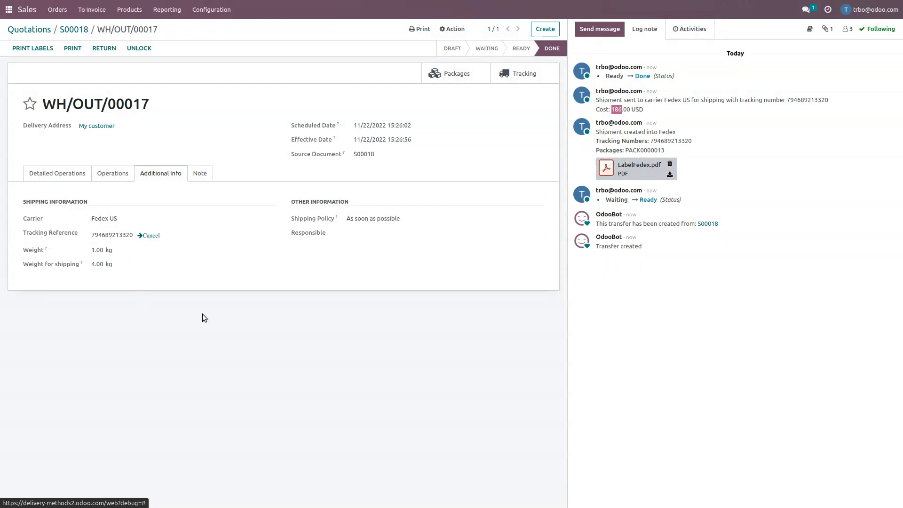
pyautogui.click(86, 176)
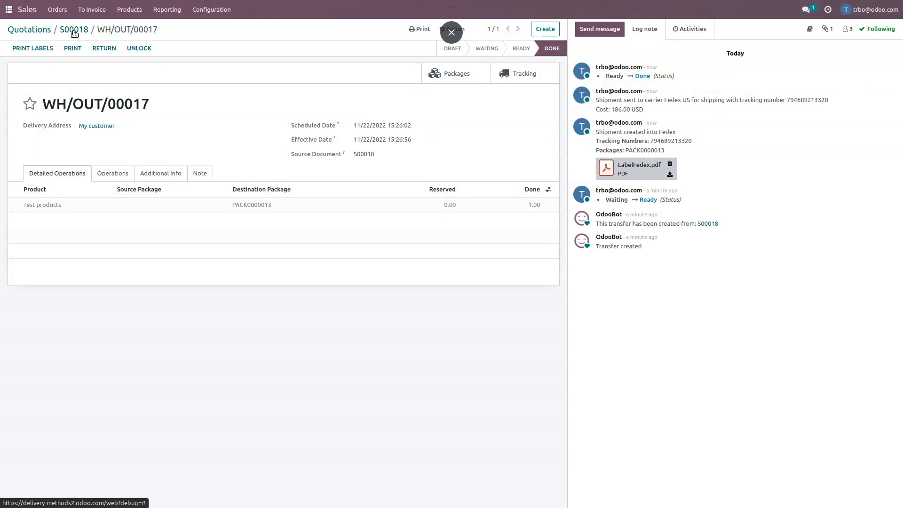
pyautogui.click(74, 30)
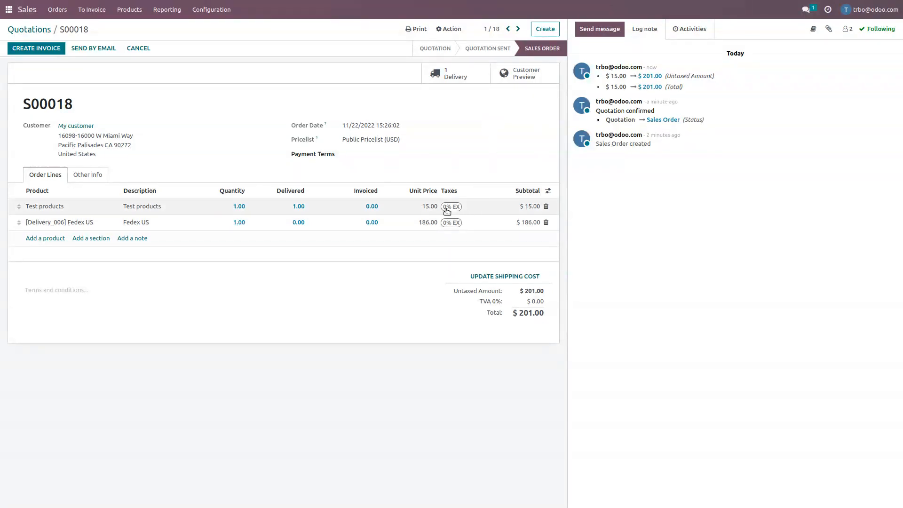
# Remove the 0% EX tax from the Test products and Fedex US order lines.
pyautogui.click(464, 207)
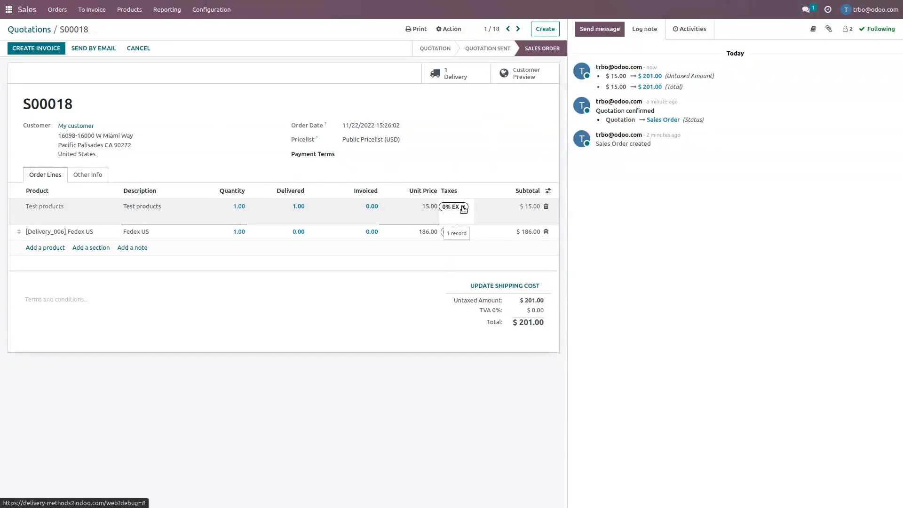
pyautogui.click(462, 207)
pyautogui.click(460, 222)
pyautogui.click(462, 222)
pyautogui.click(378, 117)
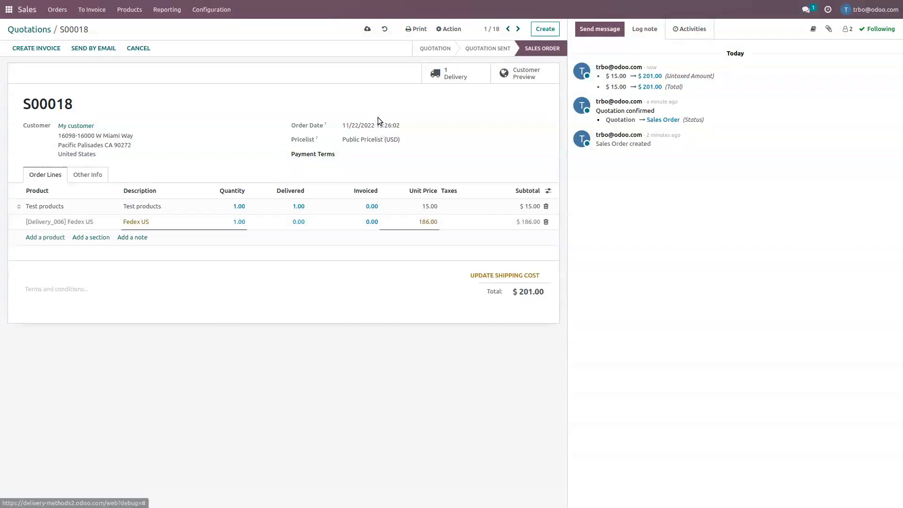
# Create and confirm the customer invoice for the sales order, and return to the overview of all apps.
pyautogui.click(38, 49)
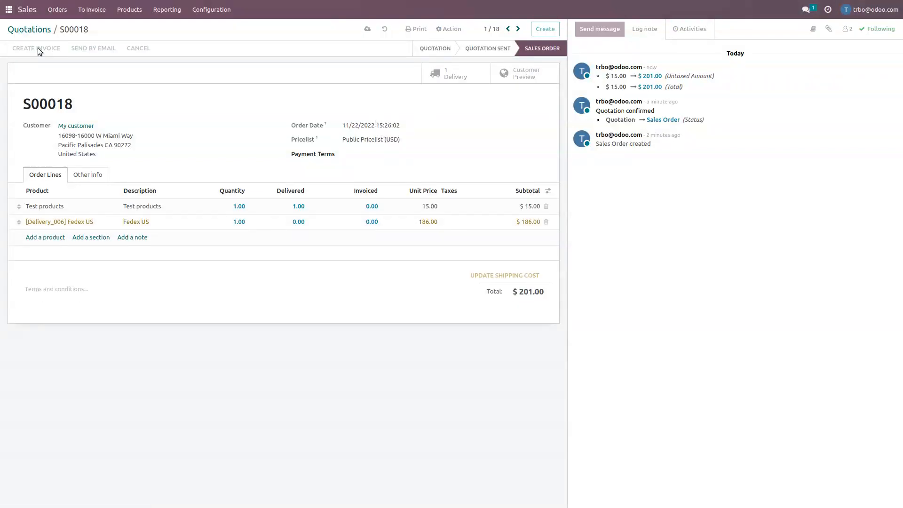
pyautogui.click(315, 67)
pyautogui.click(281, 126)
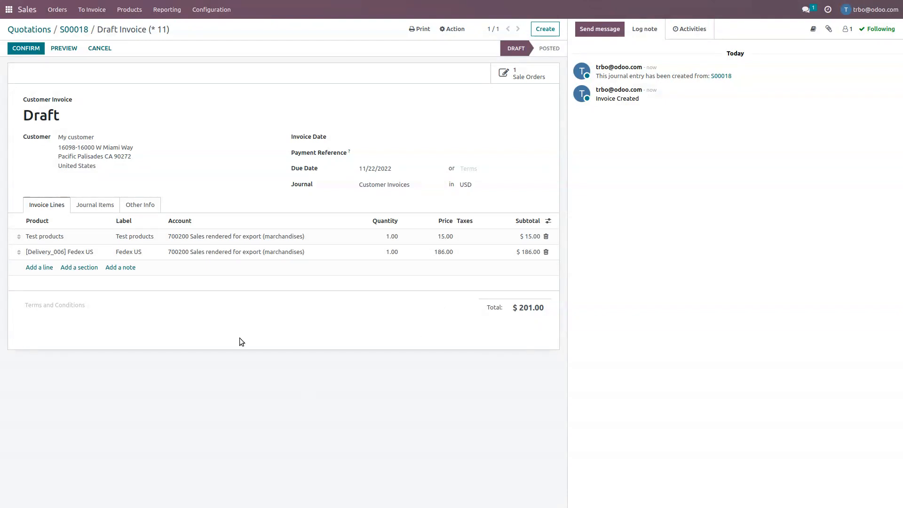
pyautogui.click(25, 51)
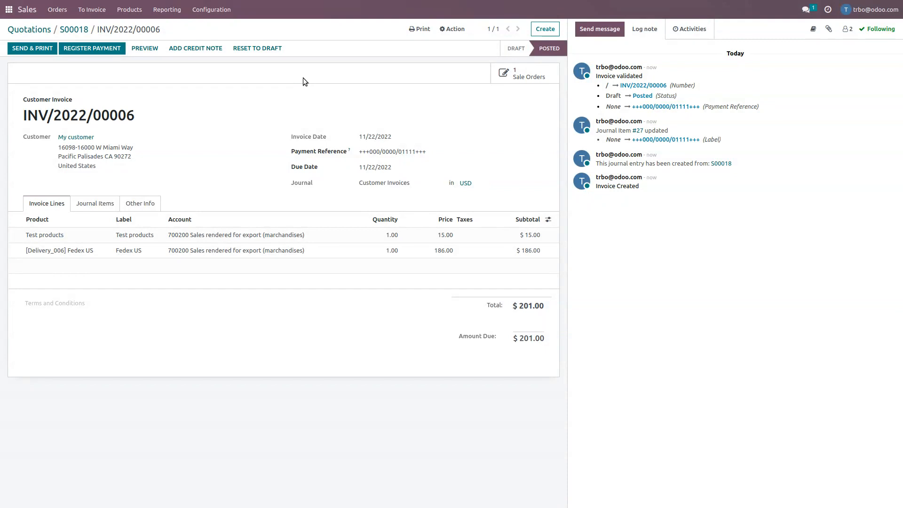
pyautogui.click(9, 10)
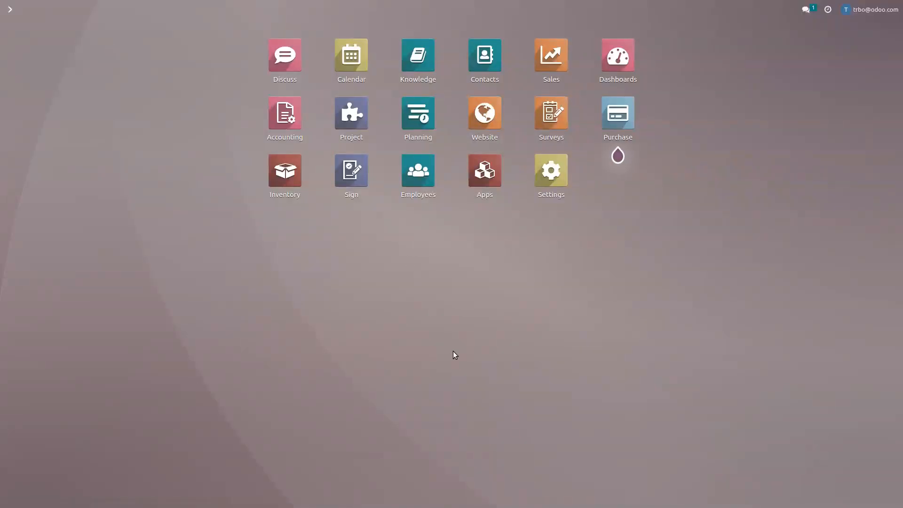